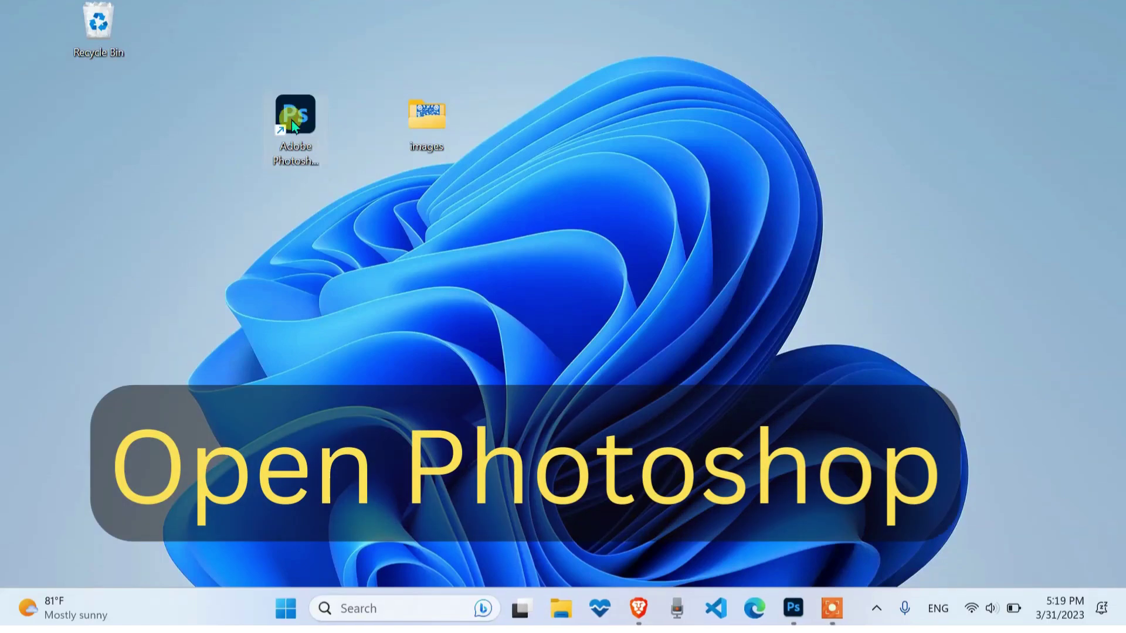
Launch Photoshop and create a blank 1920 × 1080 px, 300 ppi document, Untitled-1
double_click(301, 113)
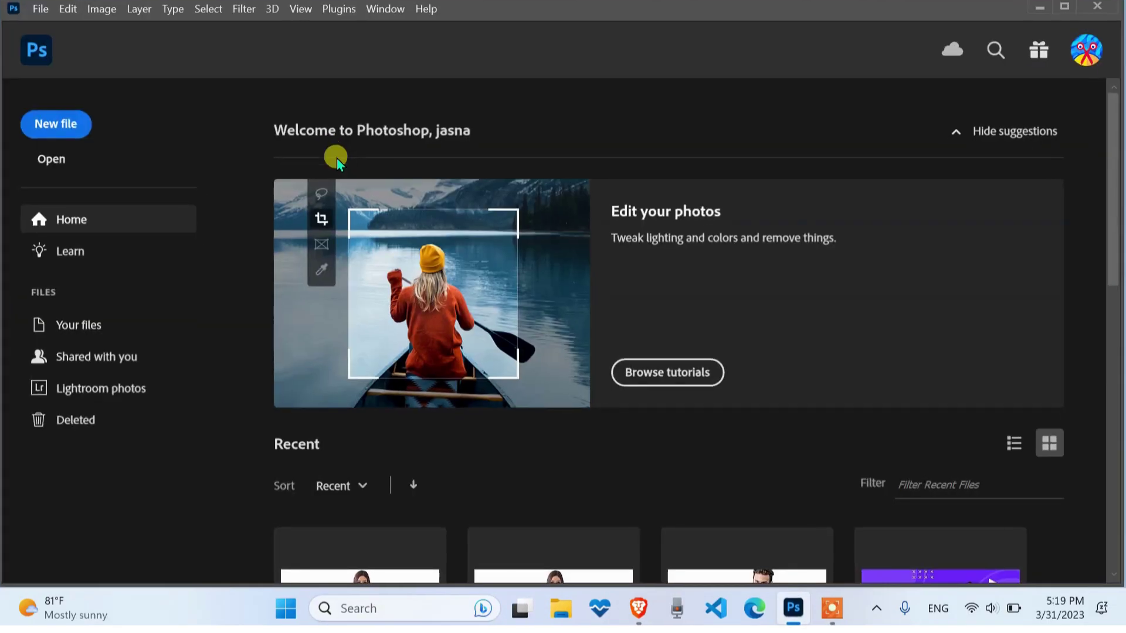
click(38, 10)
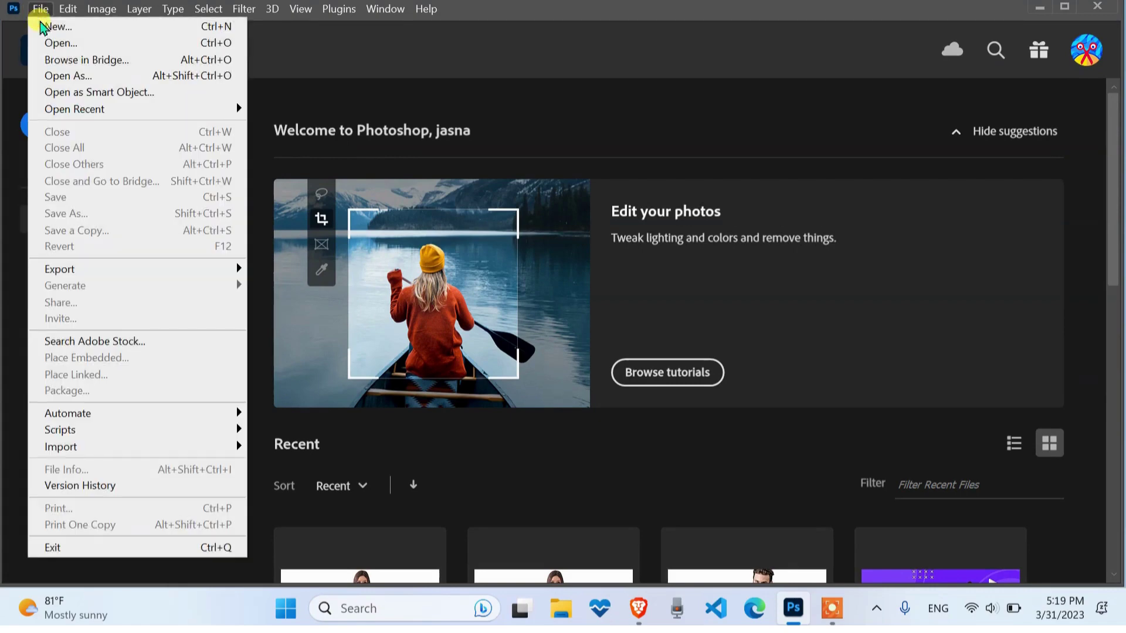
click(58, 26)
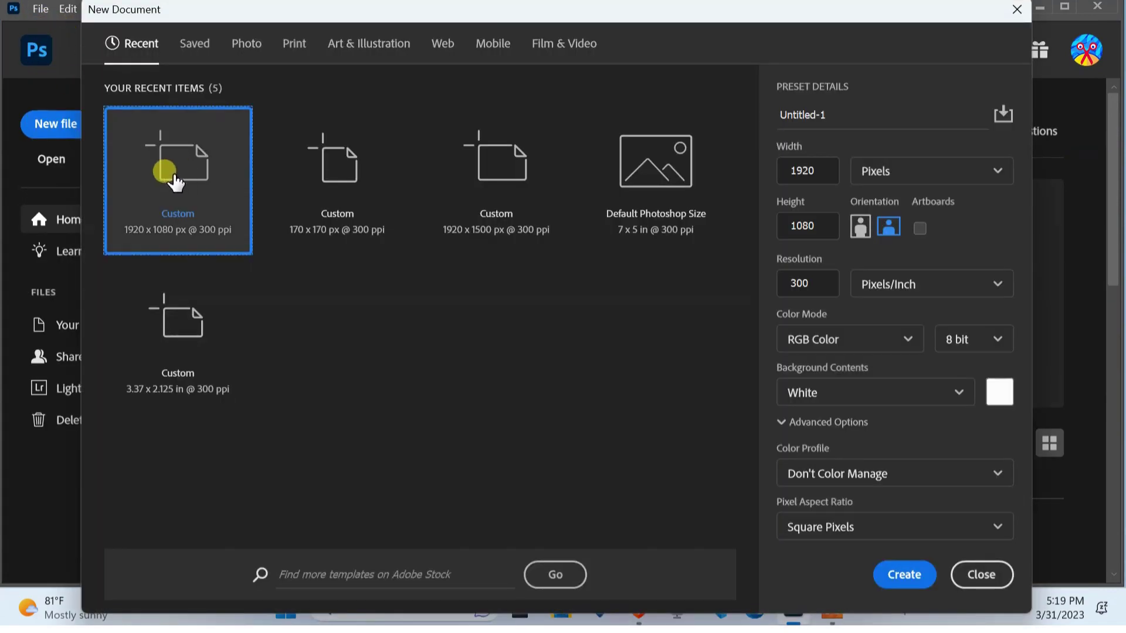
click(907, 564)
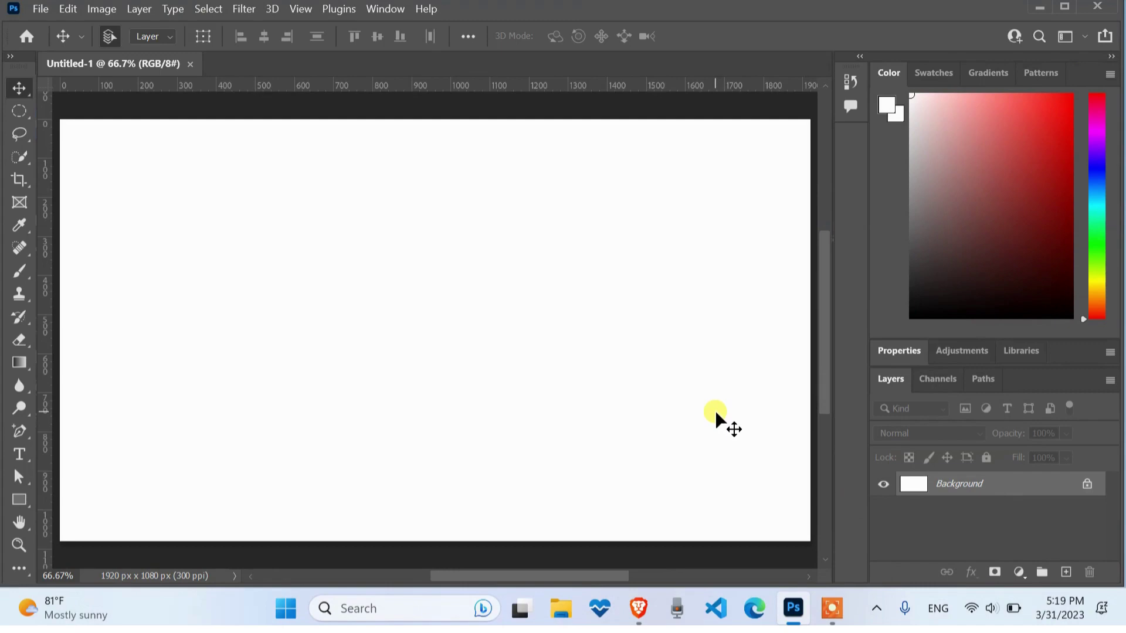
Drag model.png from the desktop images folder into the Untitled-1 document
click(1042, 5)
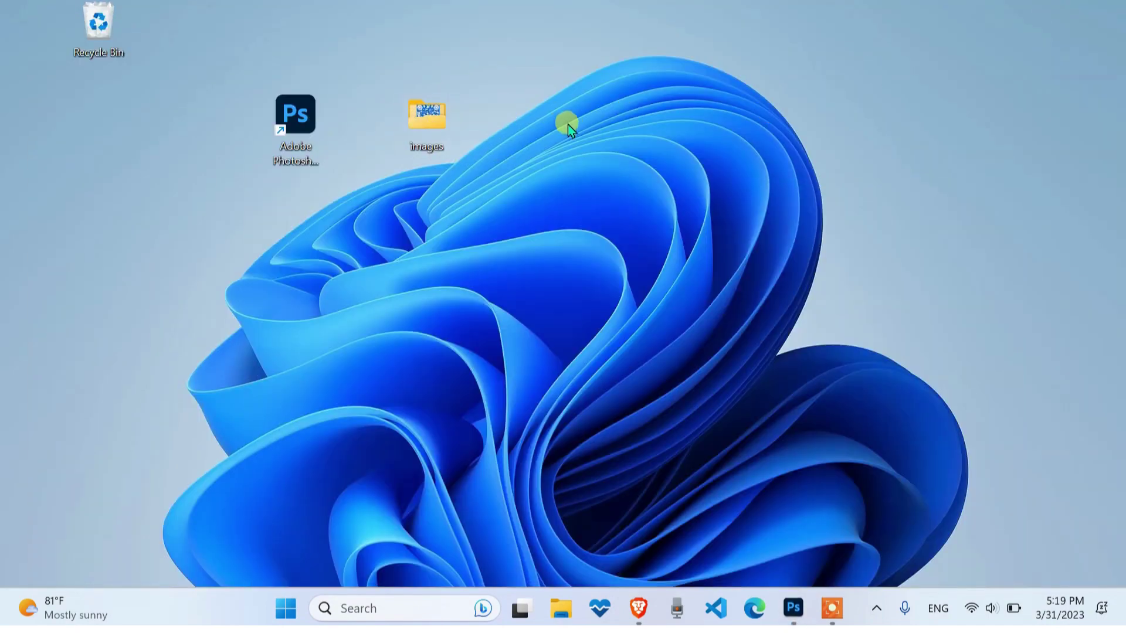
double_click(427, 117)
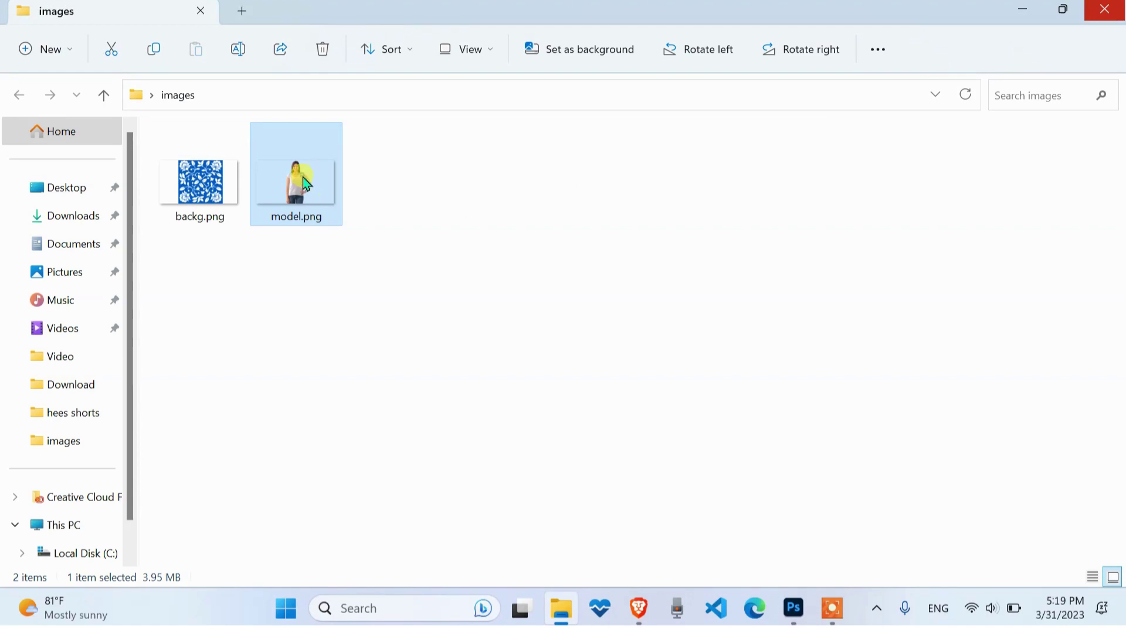
mouse_move(302, 177)
mouse_down()
mouse_move(781, 597)
mouse_move(270, 232)
mouse_up()
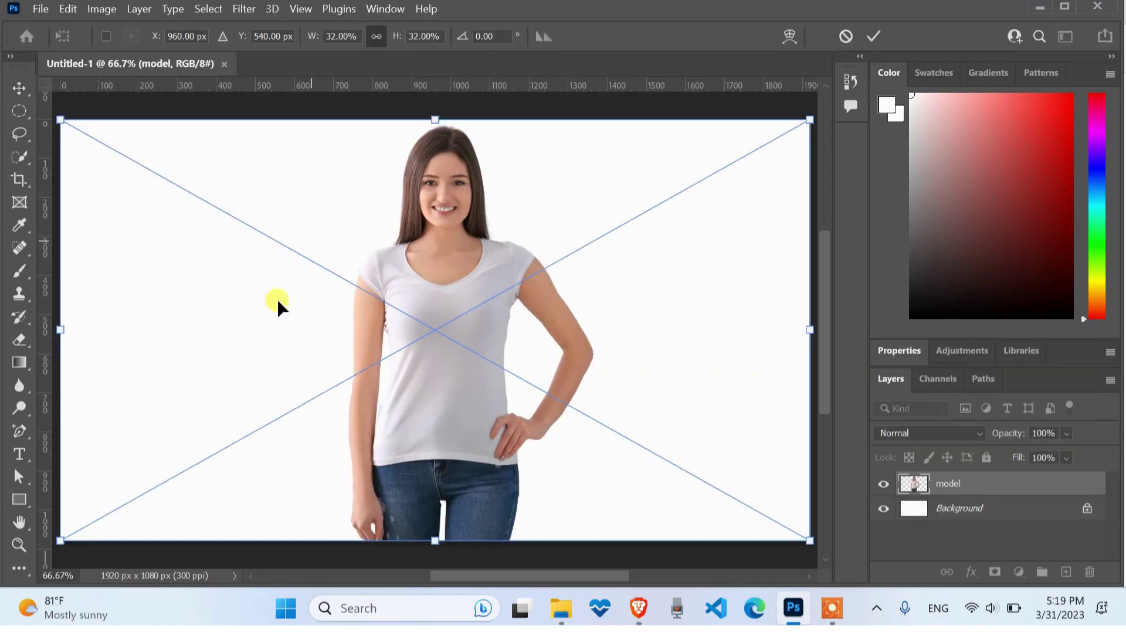
Commit the model photo and align it to the canvas's left edge and bottom
click(872, 36)
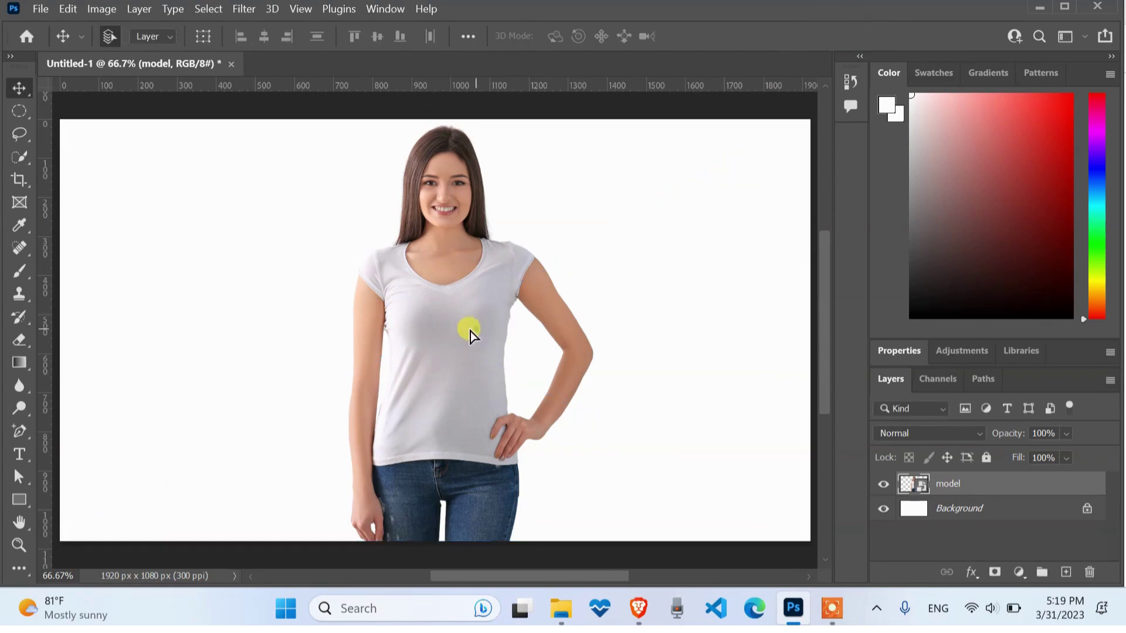
drag(470, 332, 199, 332)
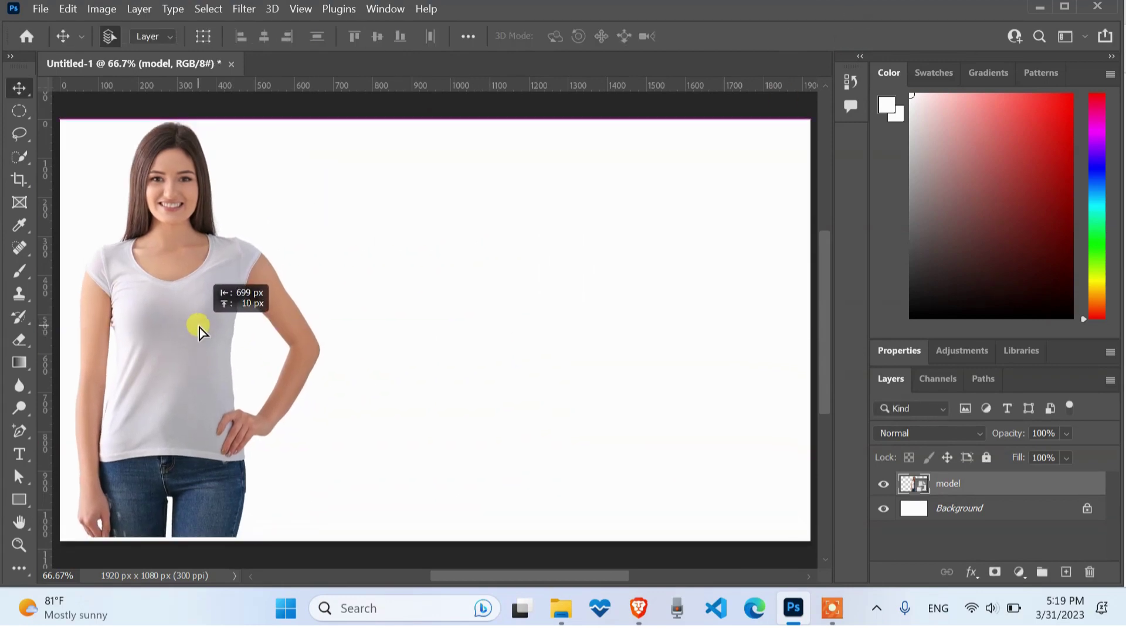
drag(198, 326, 200, 332)
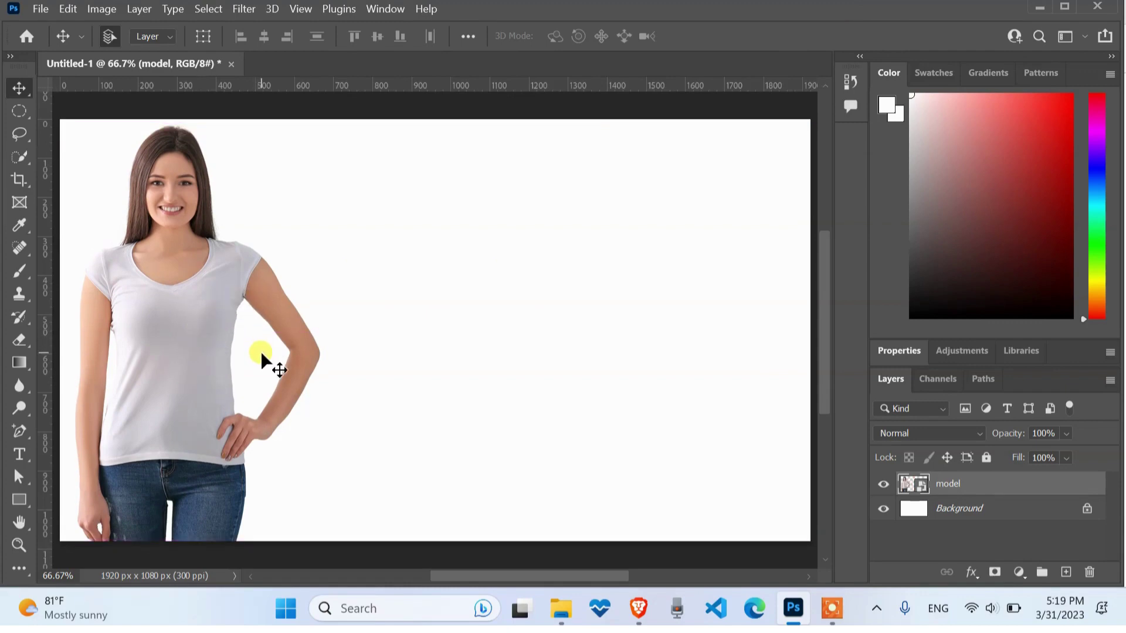
right_click(16, 157)
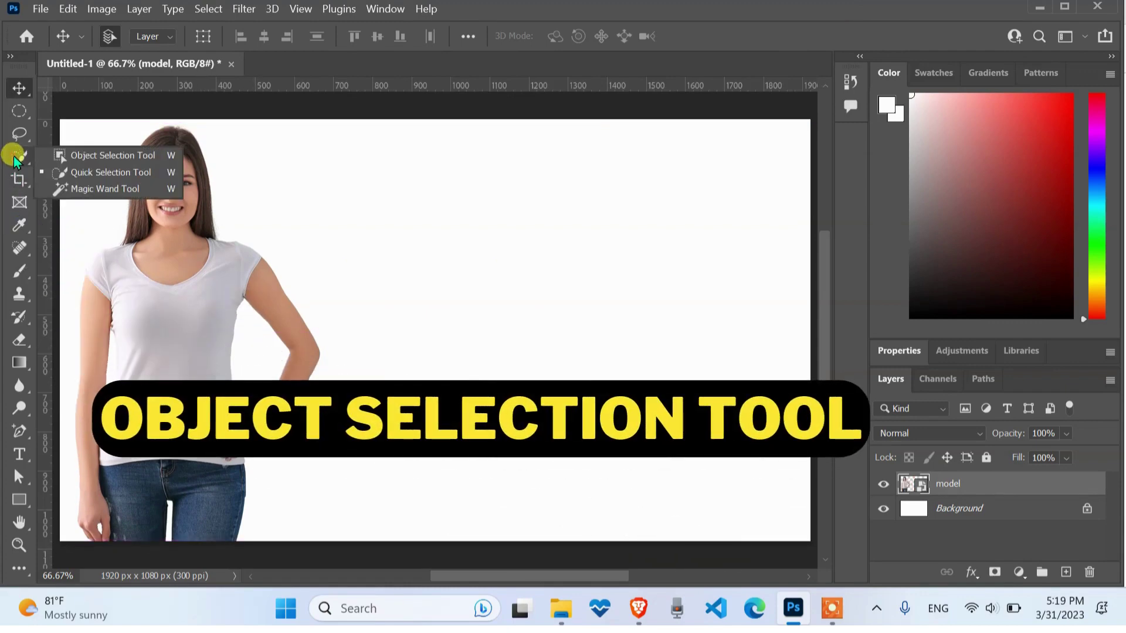
Select the model with Select Subject and copy her onto a new Layer 1
click(100, 158)
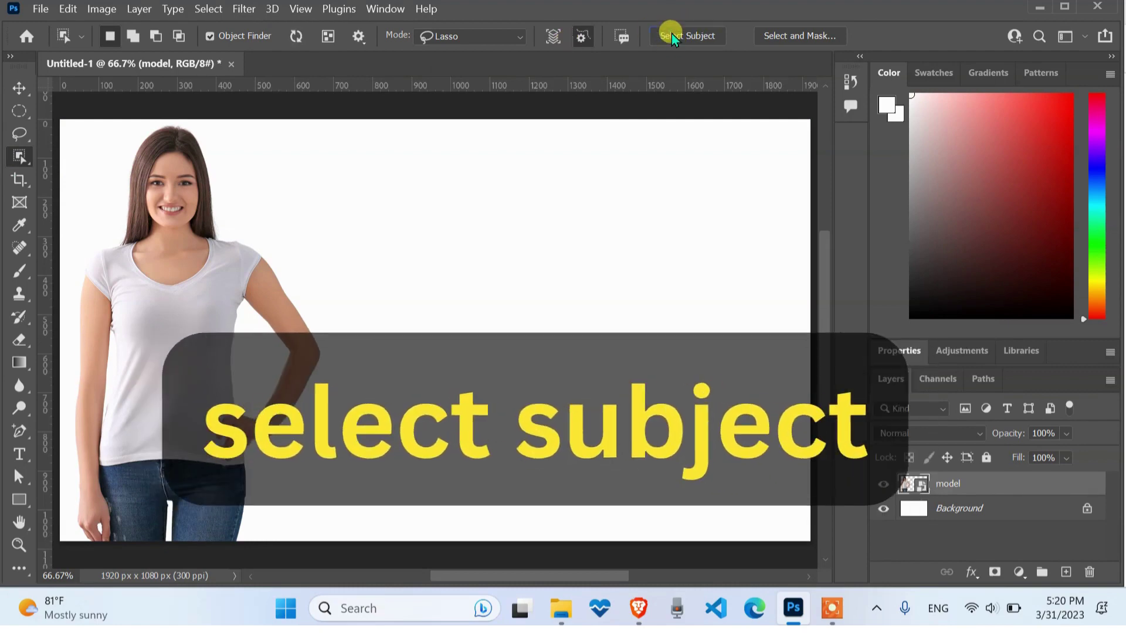
click(671, 36)
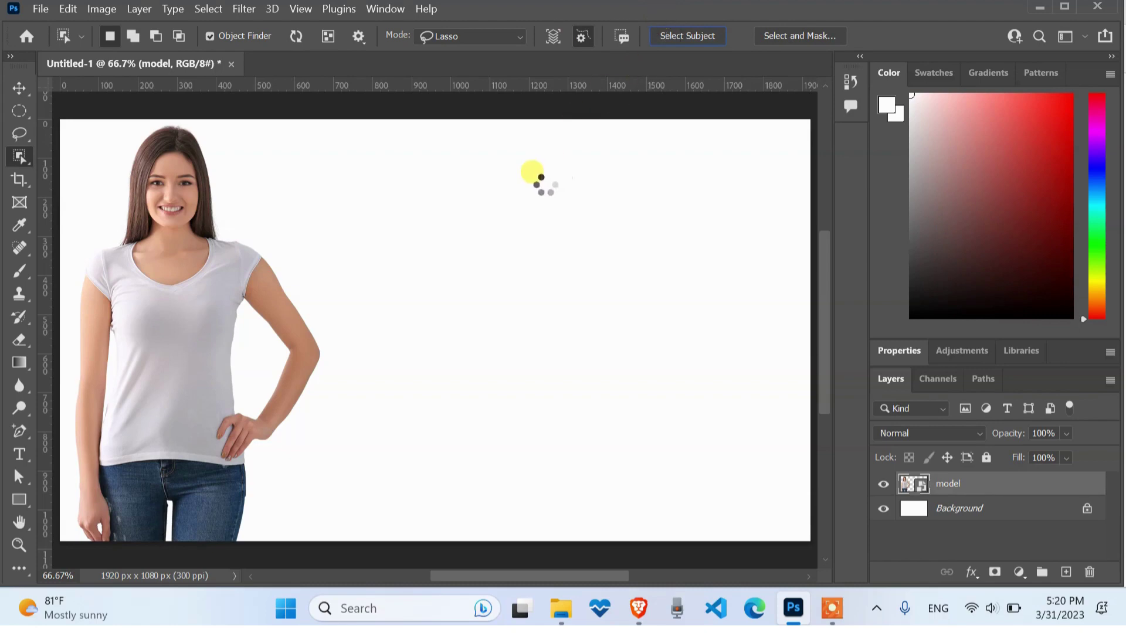
key(ctrl+j)
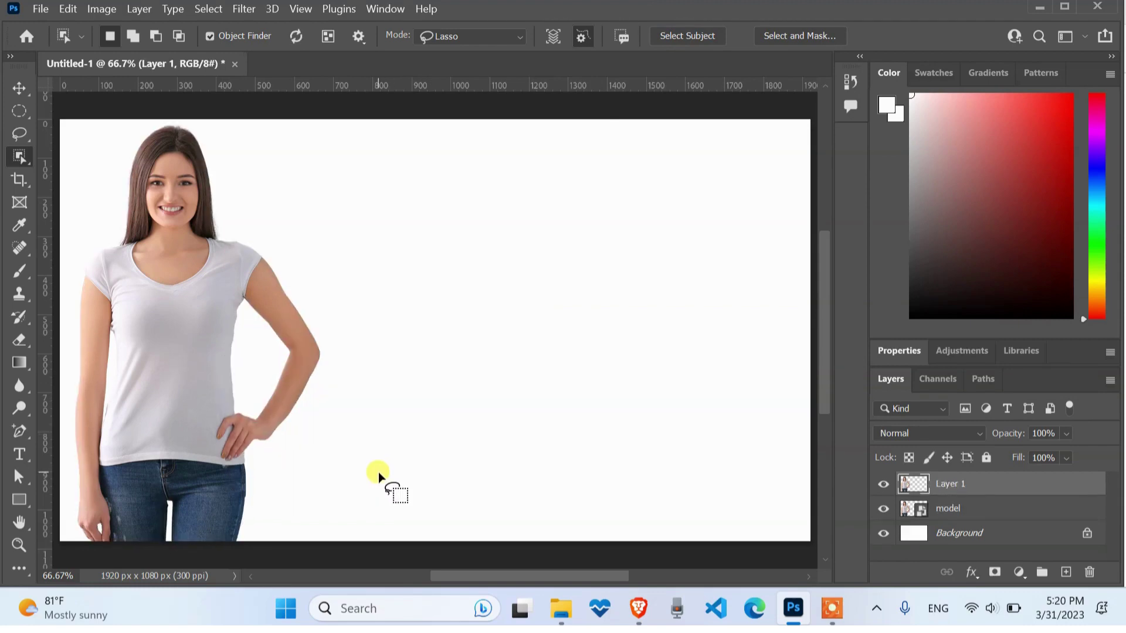
click(15, 88)
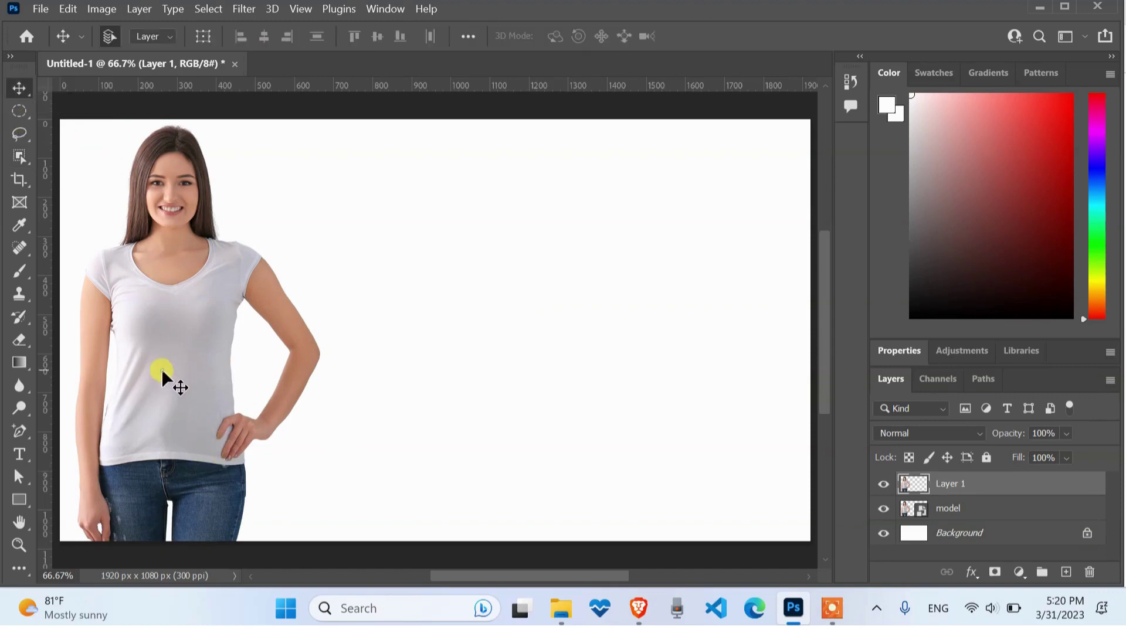
Drag the Layer 1 model copy to the right half, beside the original
mouse_move(161, 368)
mouse_down()
mouse_move(467, 371)
mouse_move(485, 383)
mouse_up()
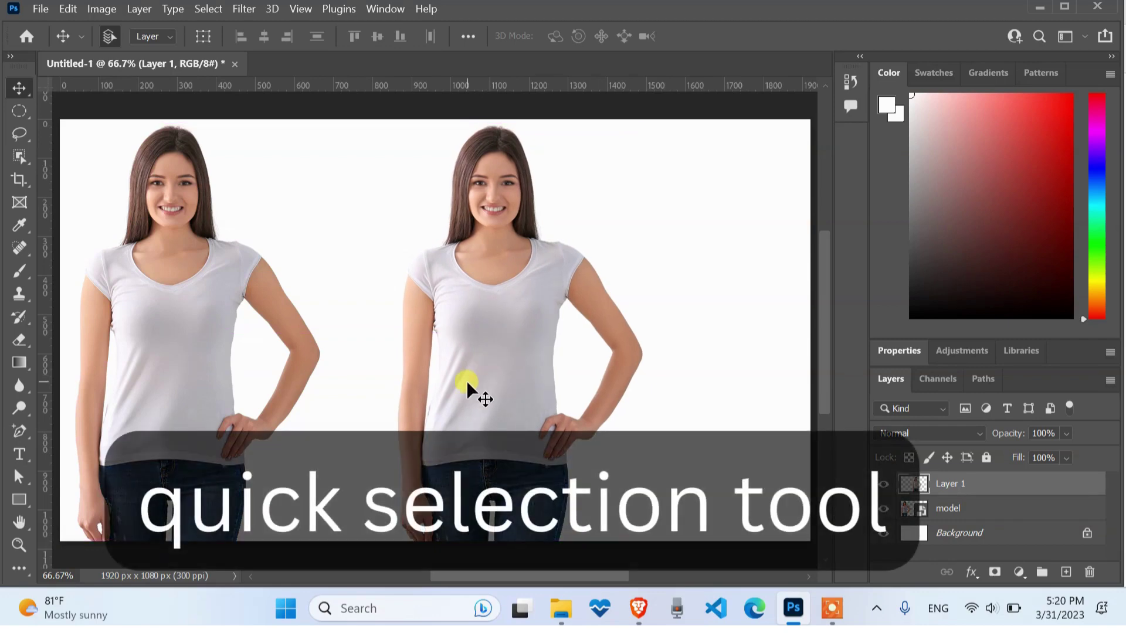
click(18, 157)
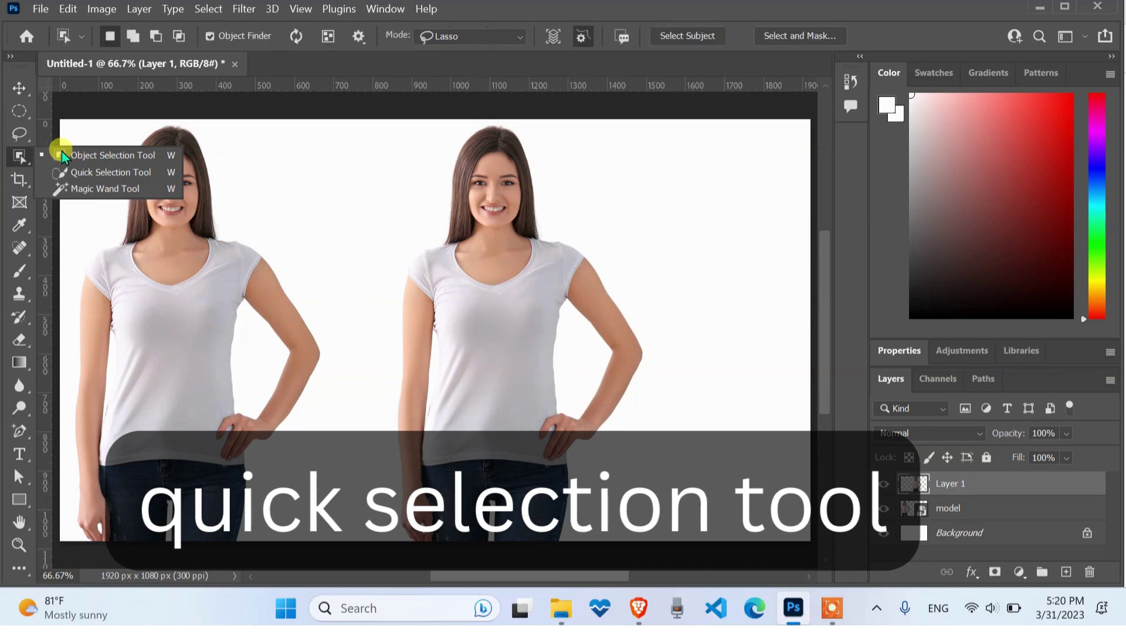
click(115, 172)
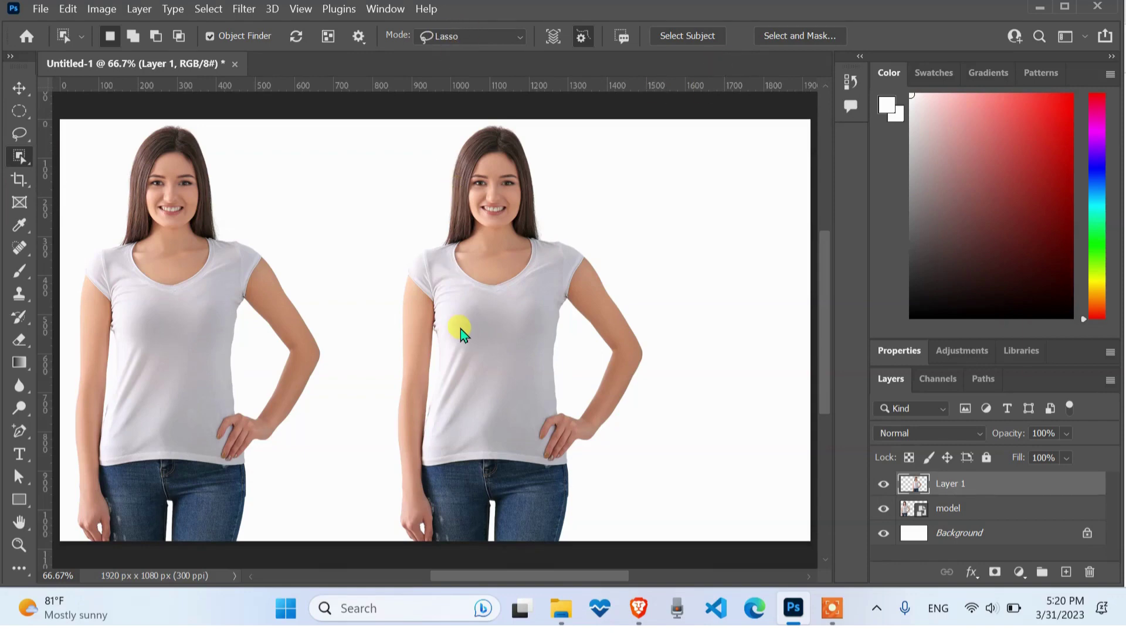
key(shift+w)
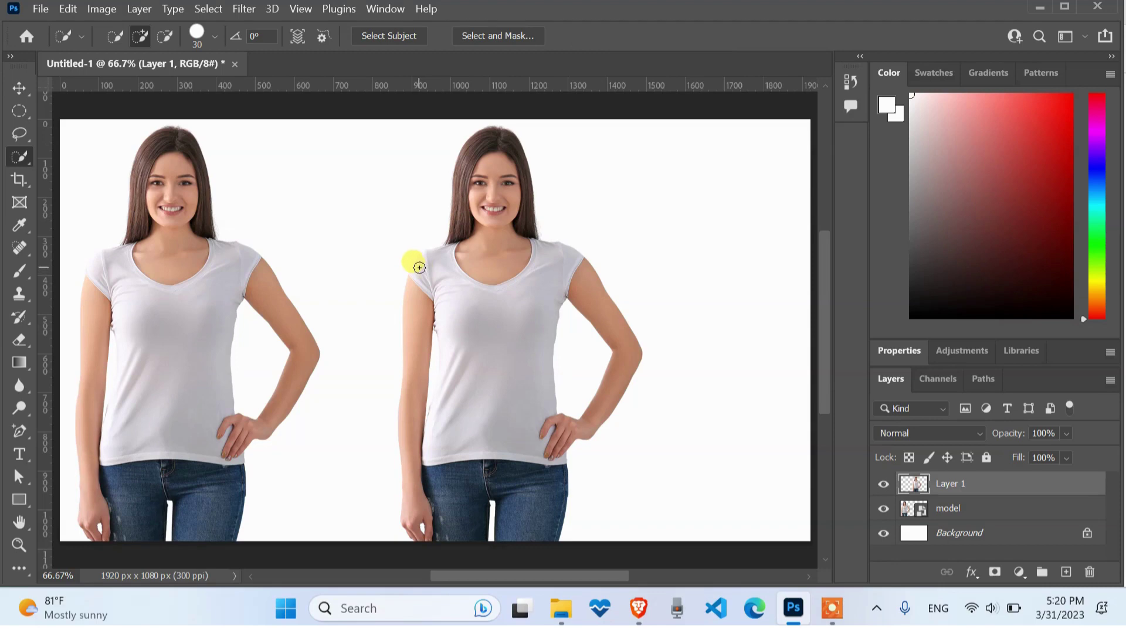
Quick-select the right model's T-shirt and copy it onto Layer 2
mouse_move(419, 267)
mouse_down()
mouse_move(484, 360)
mouse_move(441, 317)
mouse_move(423, 259)
mouse_move(567, 452)
mouse_move(552, 419)
mouse_up()
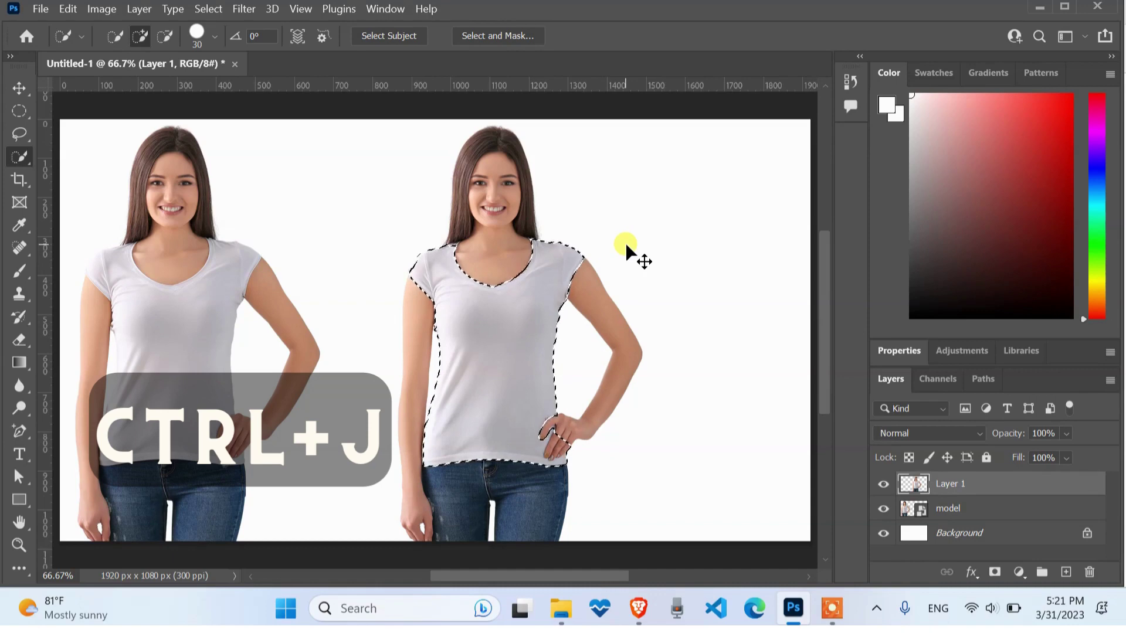
key(ctrl+j)
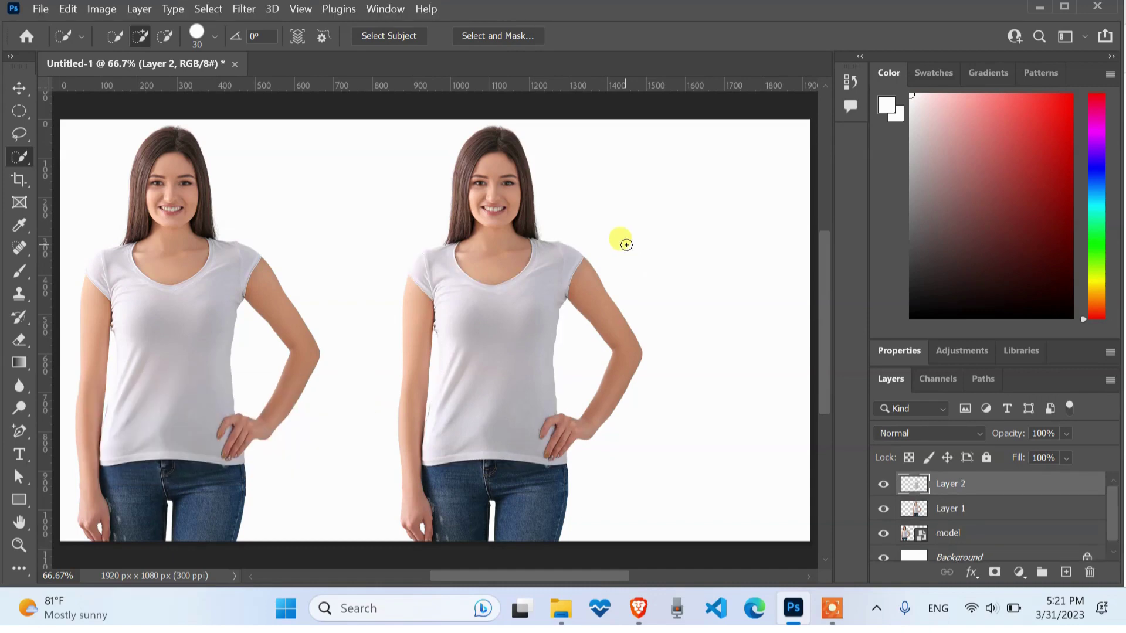
Place the backg.png floral pattern into the document
click(16, 88)
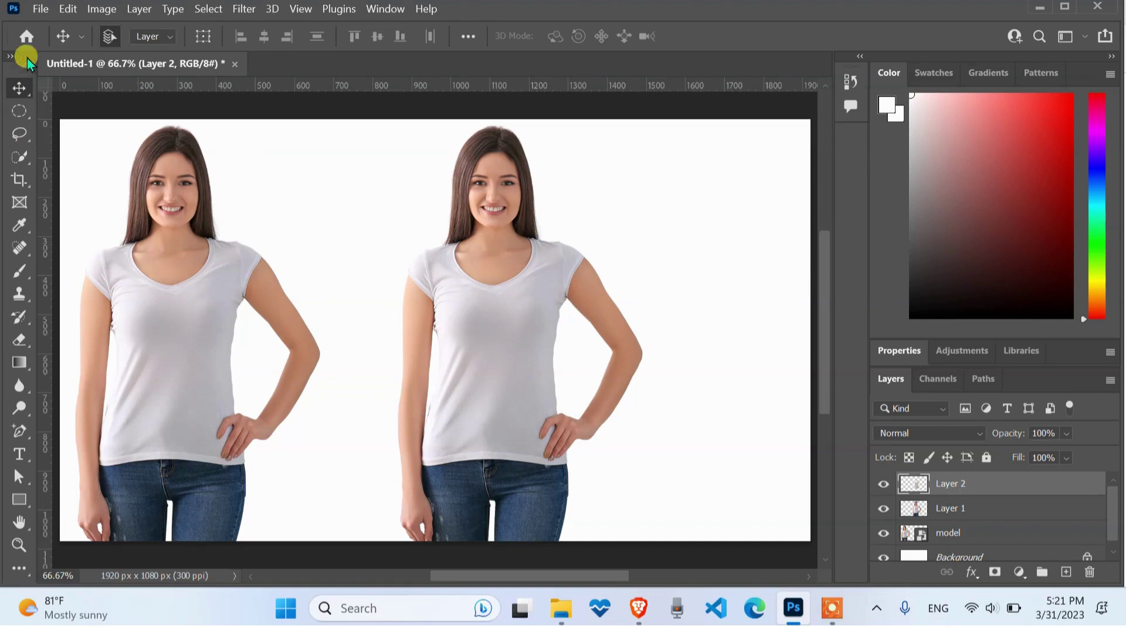
click(40, 9)
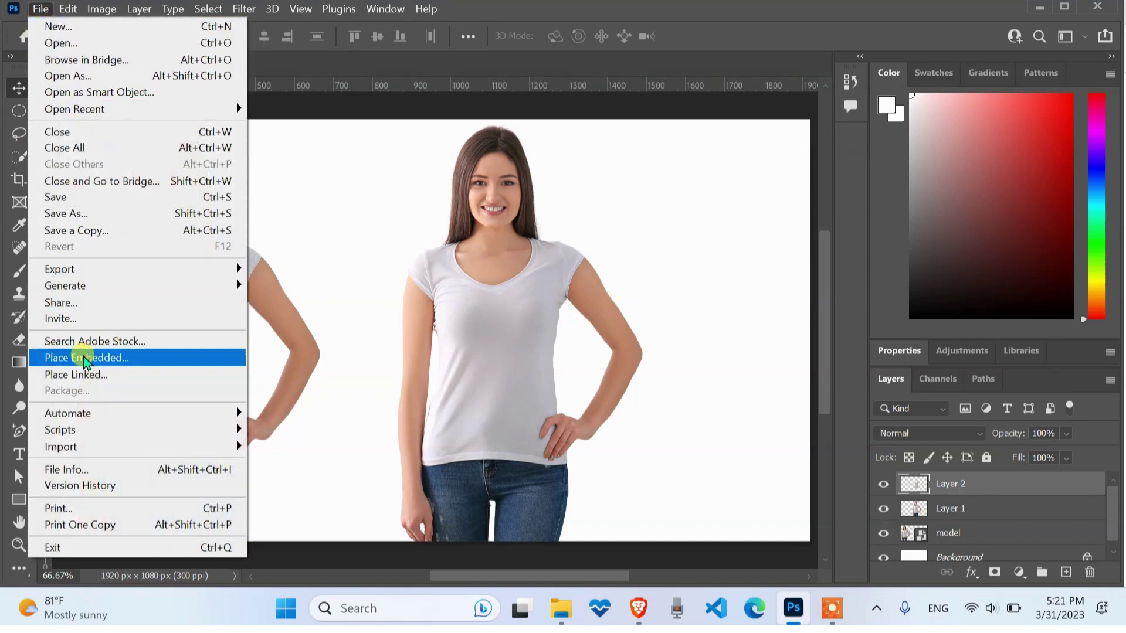
click(100, 359)
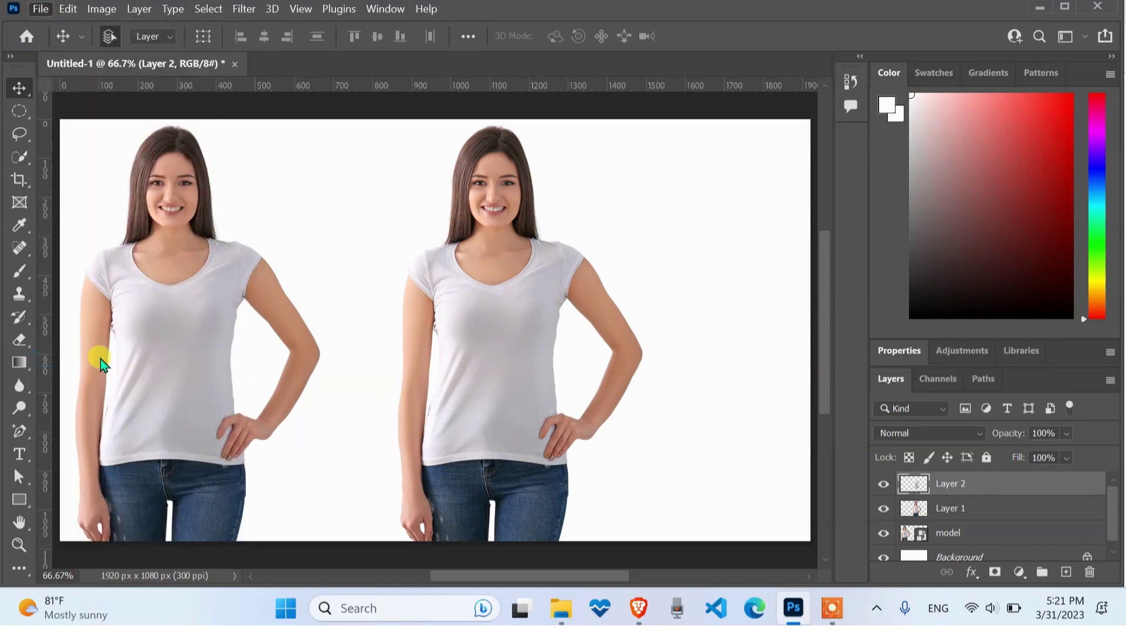
double_click(213, 147)
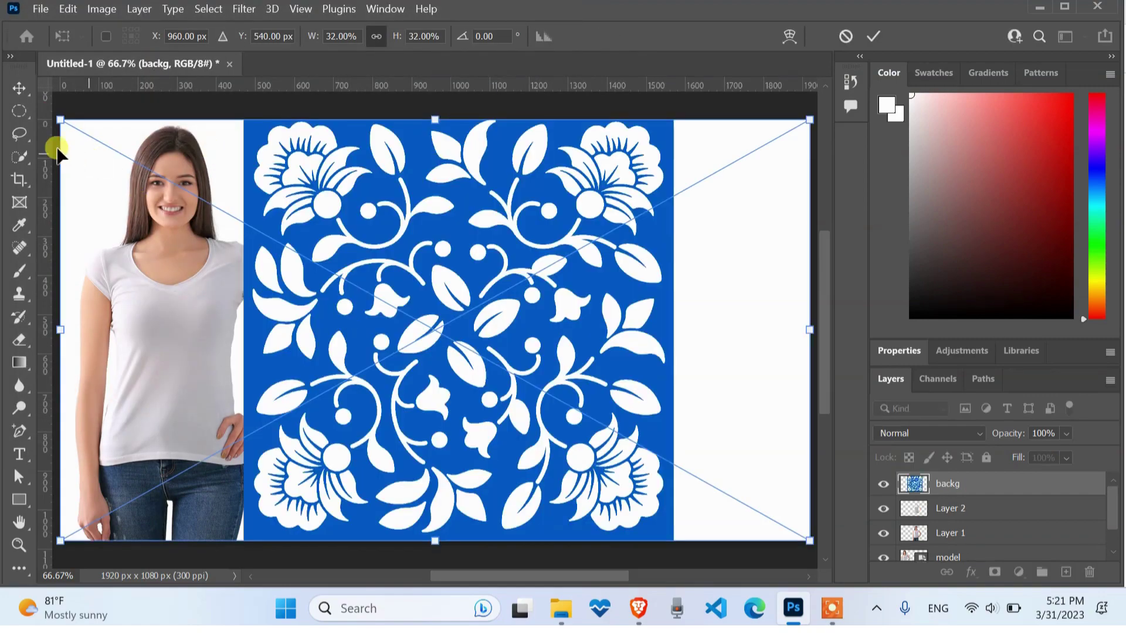
Scale the pattern to 18.25% and commit it over the right model's chest
drag(62, 126, 360, 357)
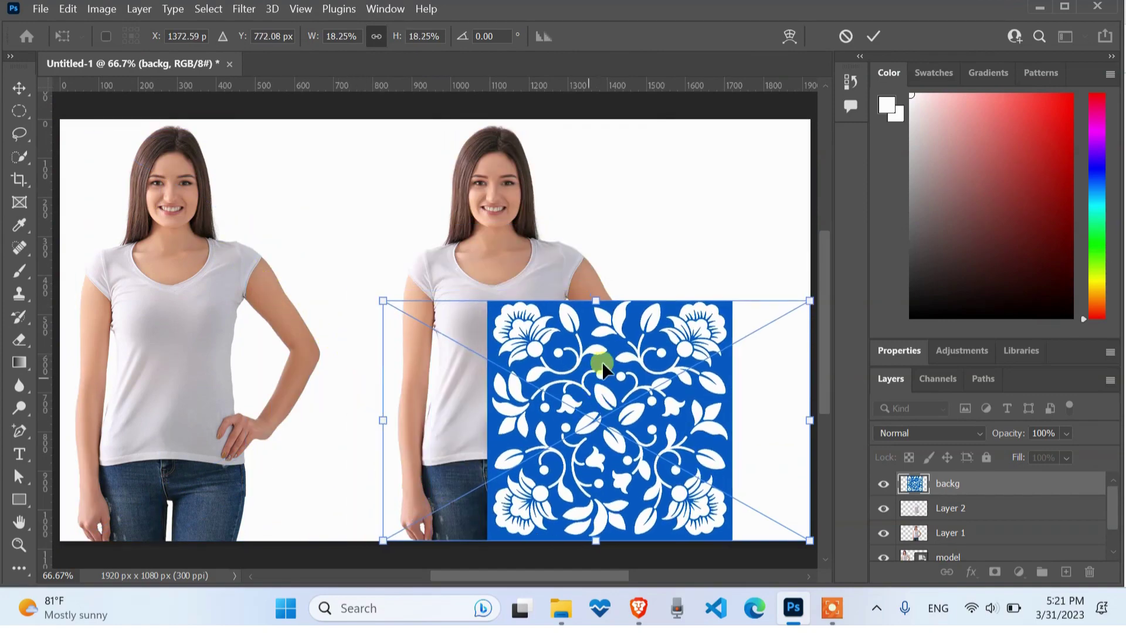
mouse_move(562, 327)
mouse_down()
mouse_move(476, 267)
mouse_move(477, 282)
mouse_up()
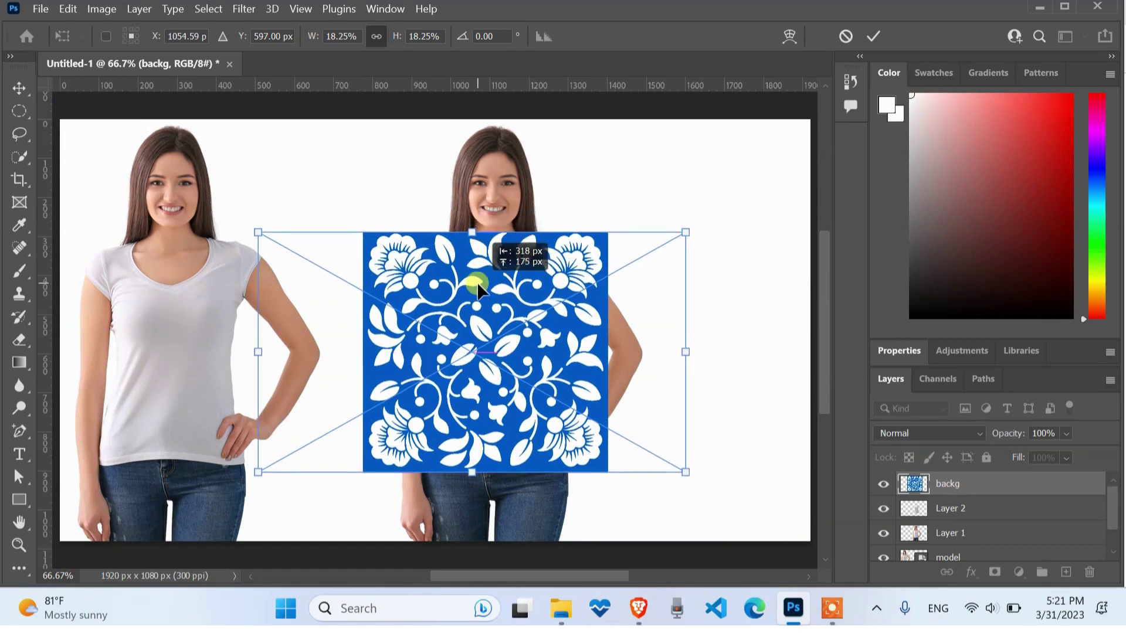
click(876, 36)
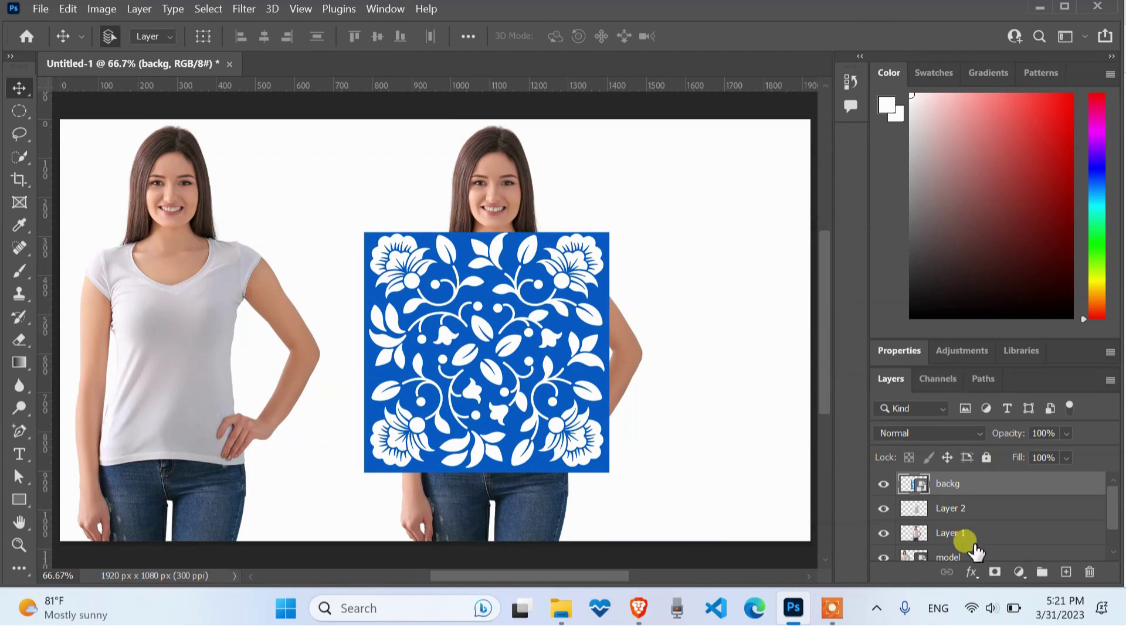
Load Layer 2's shirt shape as a selection and add it as a mask on backg
ctrl+click(914, 509)
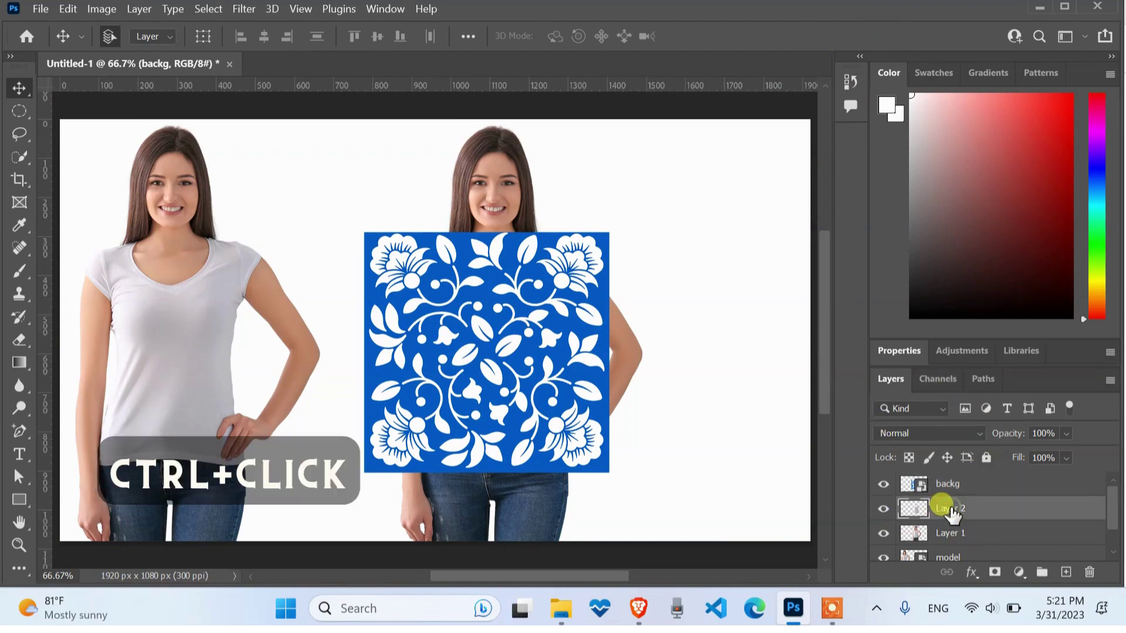
ctrl+click(914, 509)
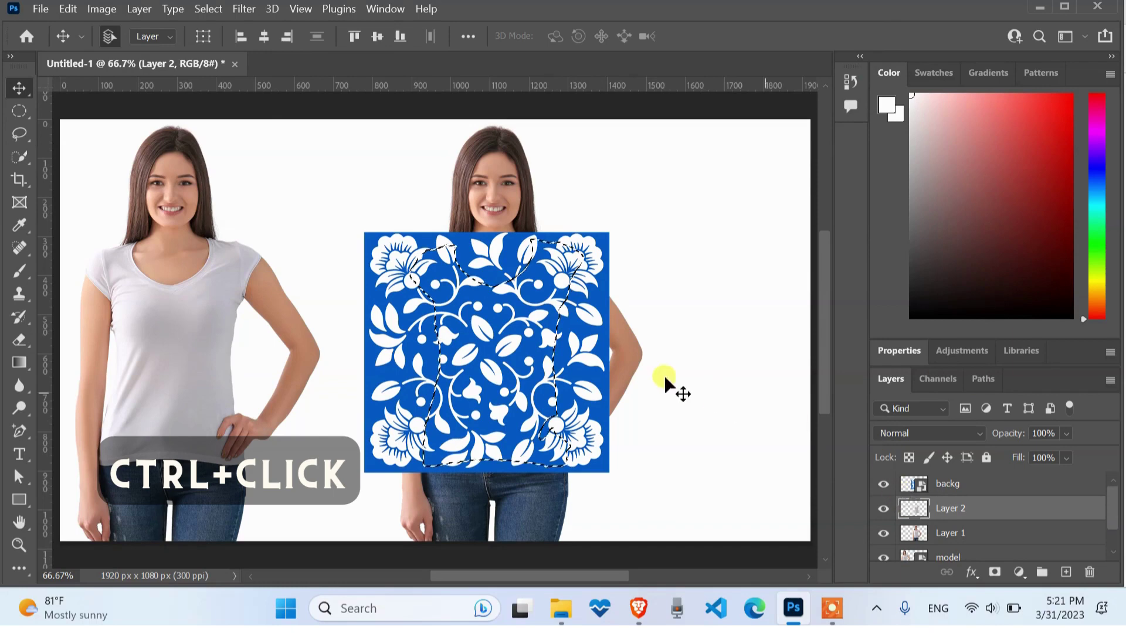
click(956, 484)
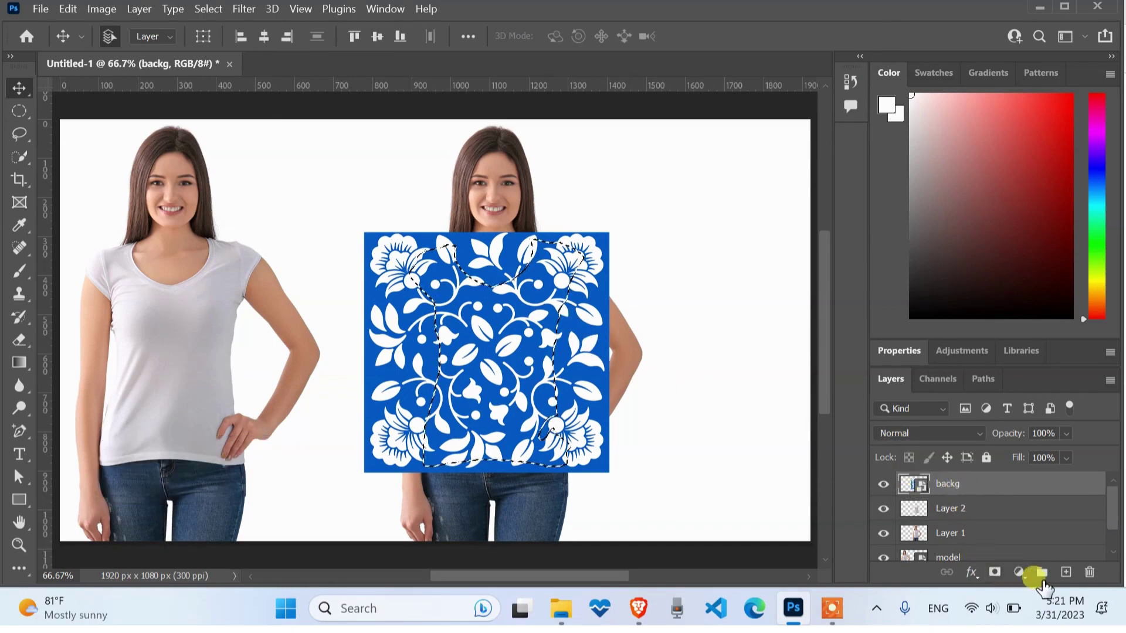
click(995, 572)
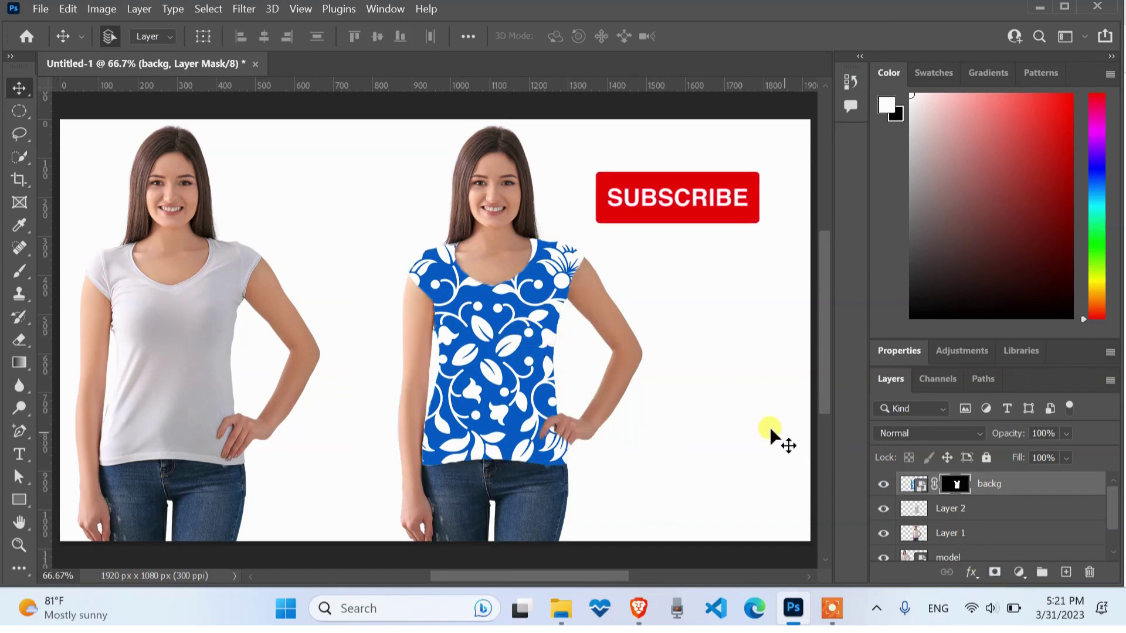
Set the backg layer's blend mode to Linear Burn
click(944, 432)
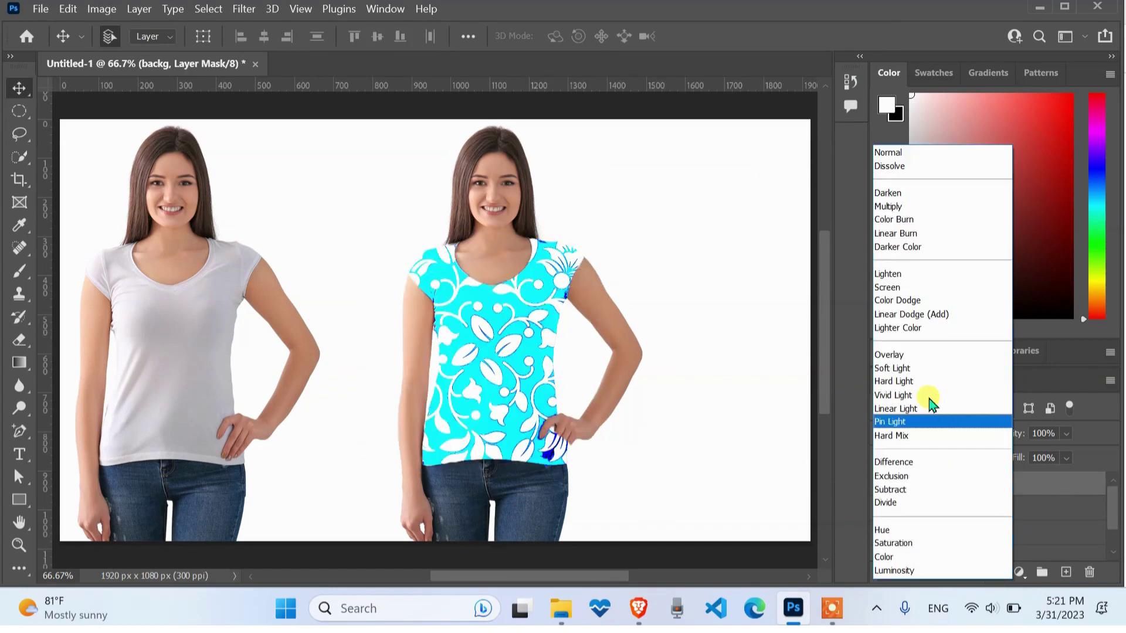
click(898, 233)
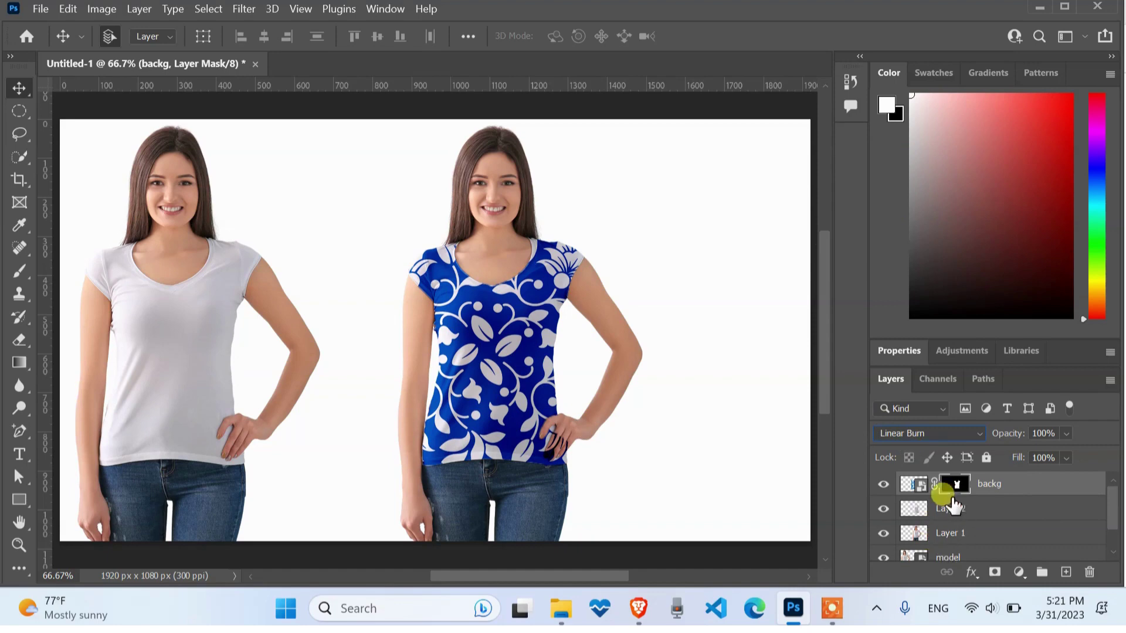
Set backg's Blend If to This Layer 20–225 and Underlying 150–255, keeping Linear Burn
right_click(923, 486)
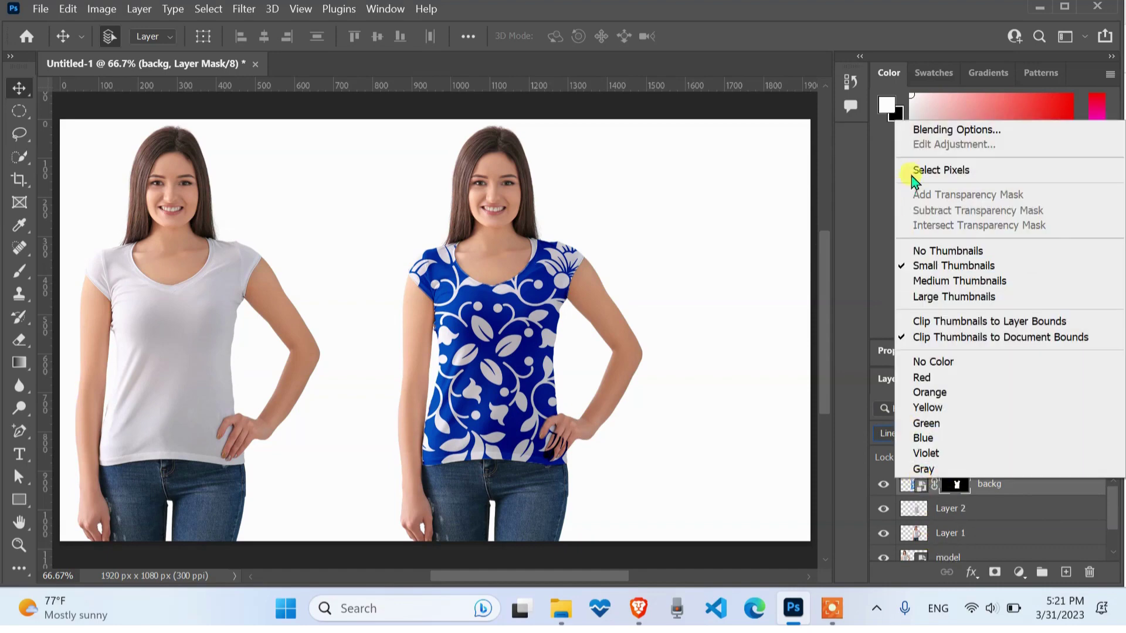
click(941, 129)
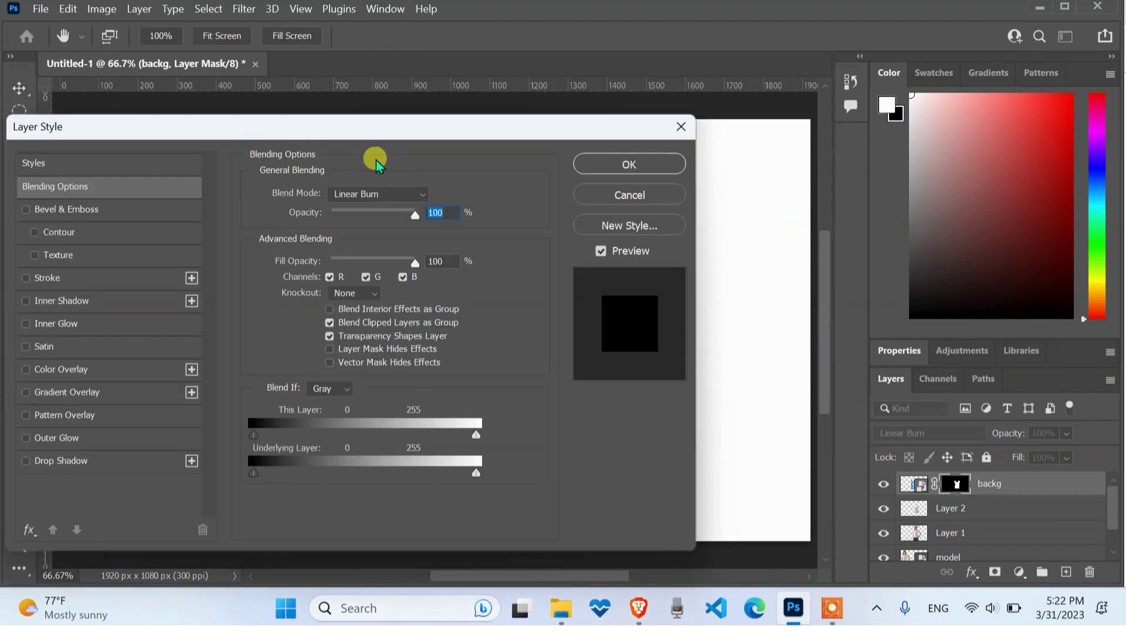
mouse_move(441, 136)
mouse_down()
mouse_move(142, 144)
mouse_move(196, 130)
mouse_up()
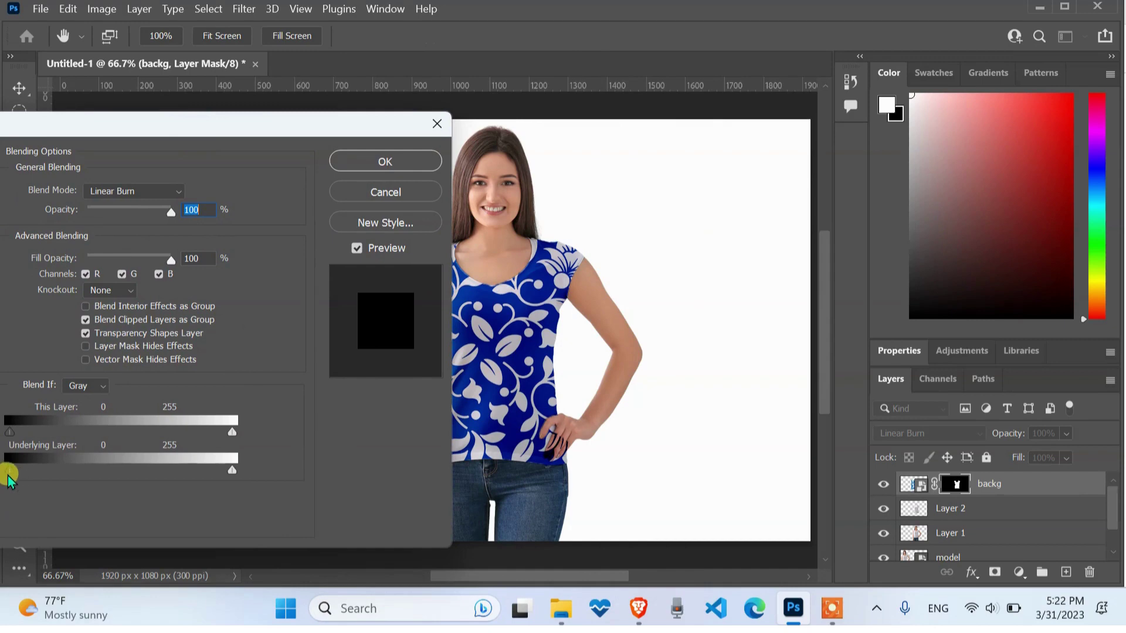
drag(10, 467, 141, 471)
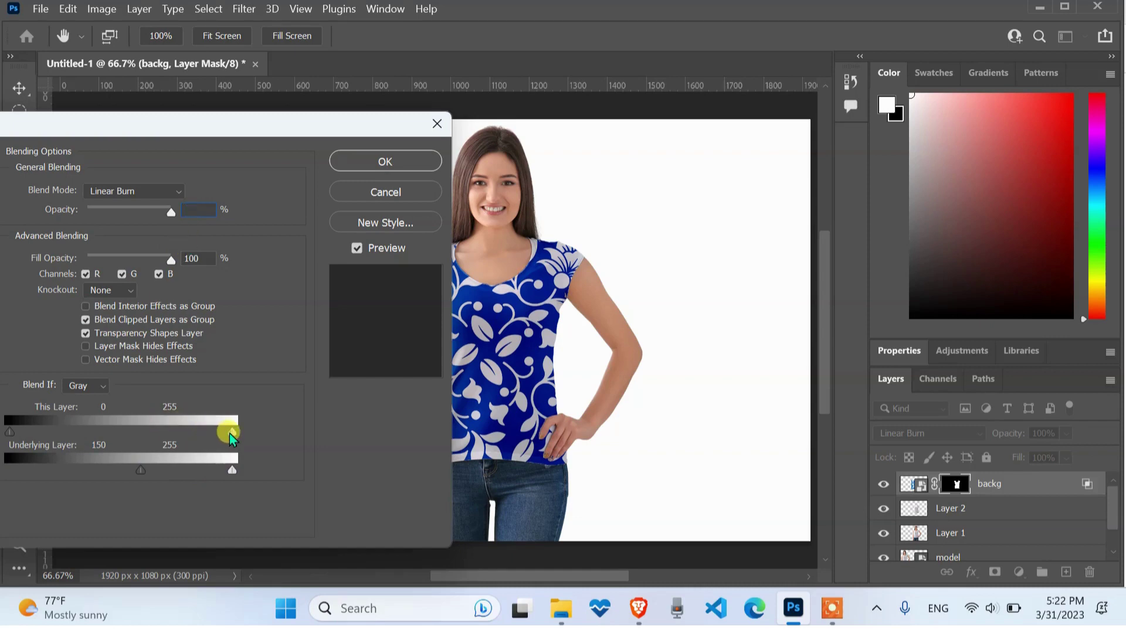
mouse_move(230, 434)
mouse_down()
mouse_move(188, 427)
mouse_move(209, 431)
mouse_up()
drag(82, 434, 34, 435)
drag(239, 138, 178, 139)
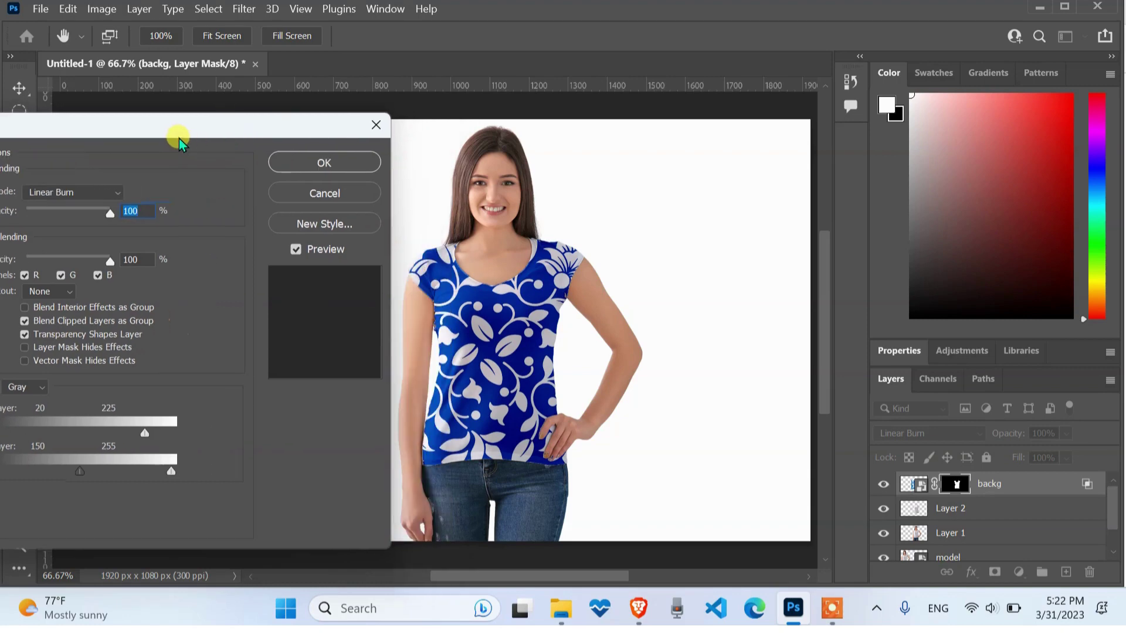
click(117, 193)
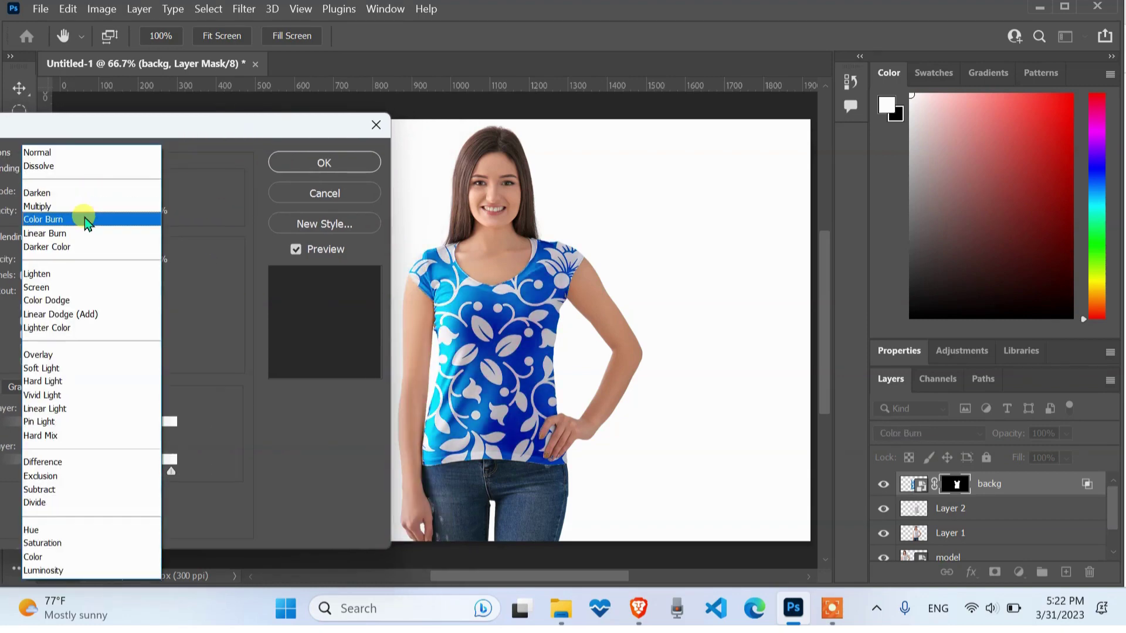
click(86, 232)
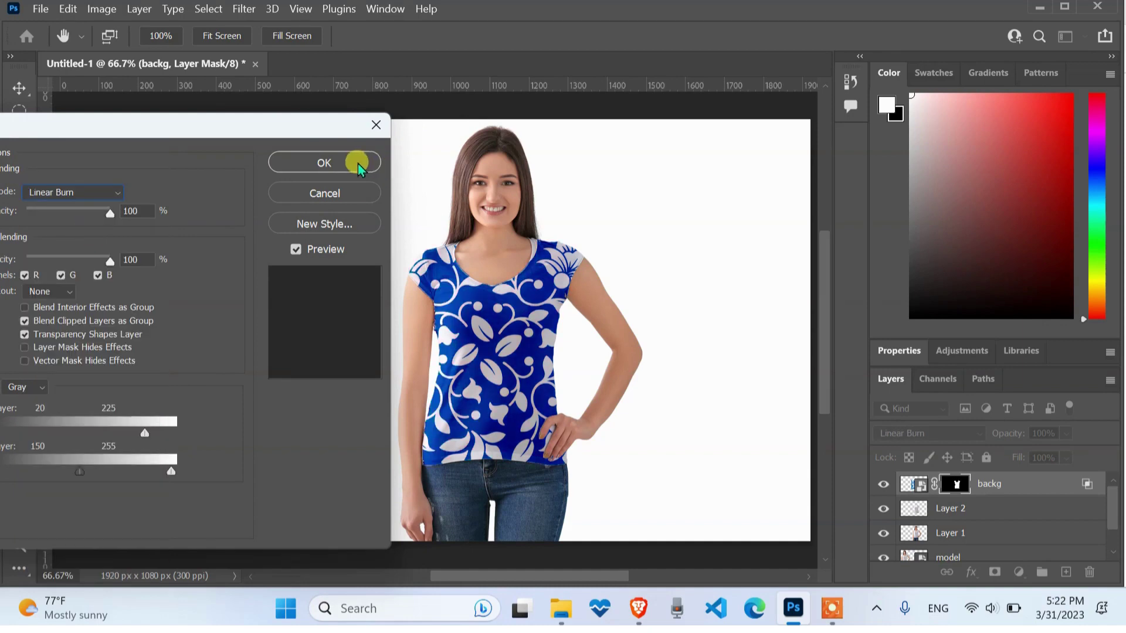
click(338, 162)
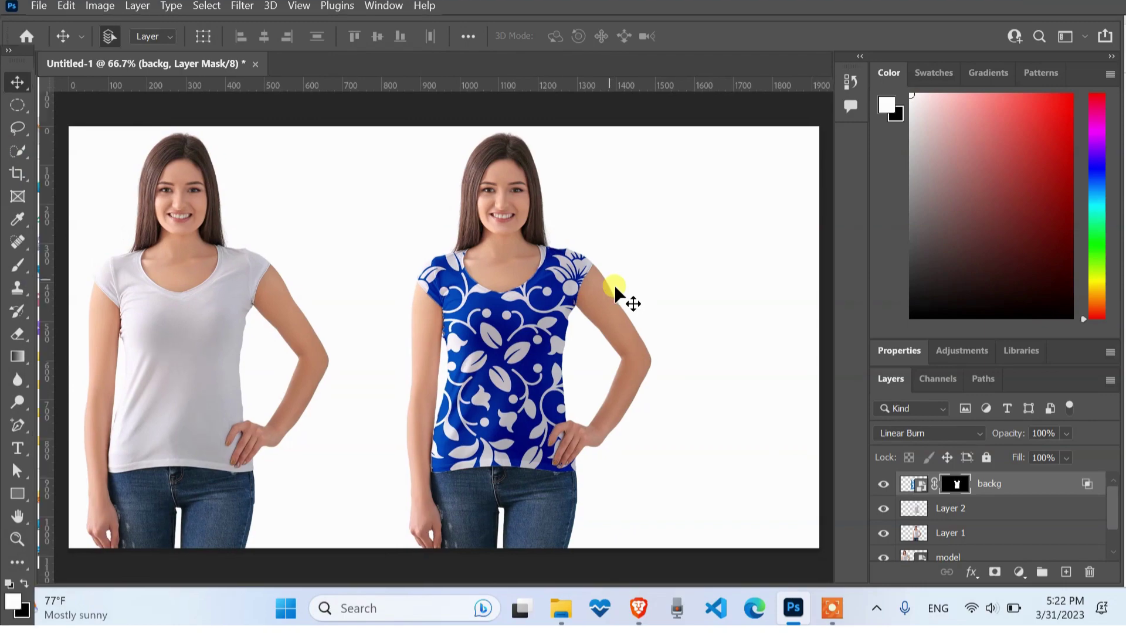
key(f)
key(f)
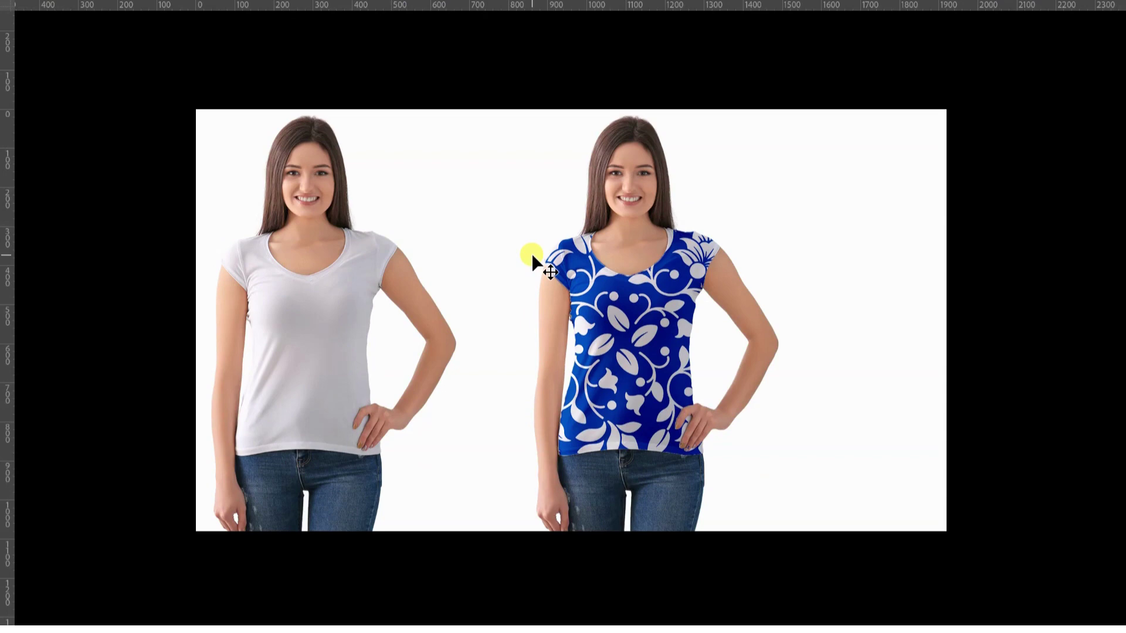
scroll(532, 254, up, 1)
scroll(532, 253, up, 2)
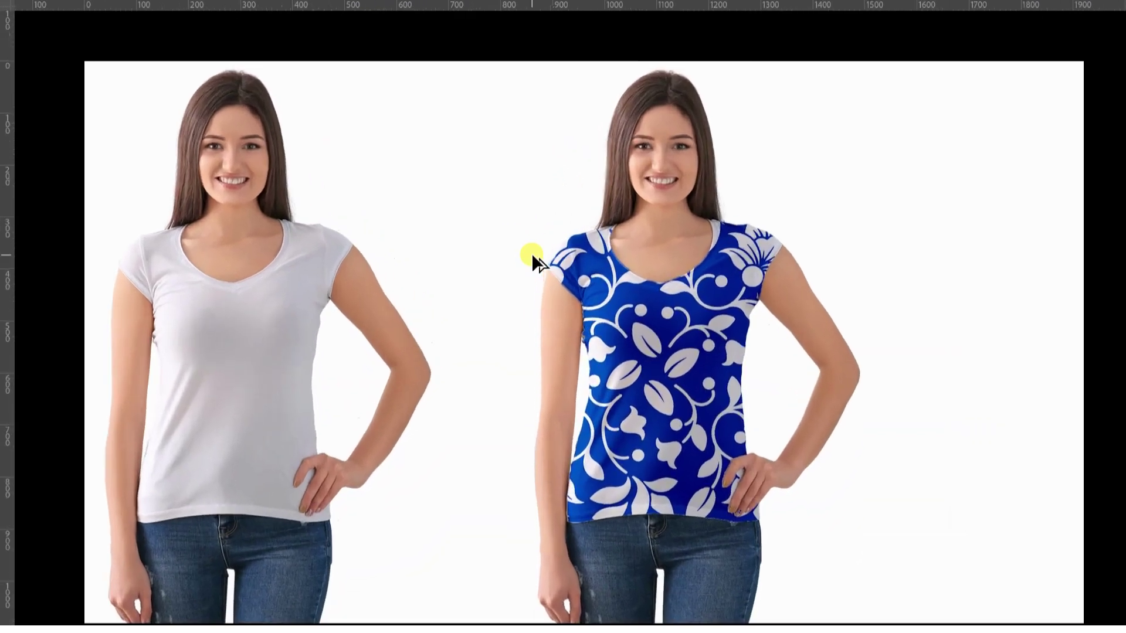
scroll(532, 253, up, 1)
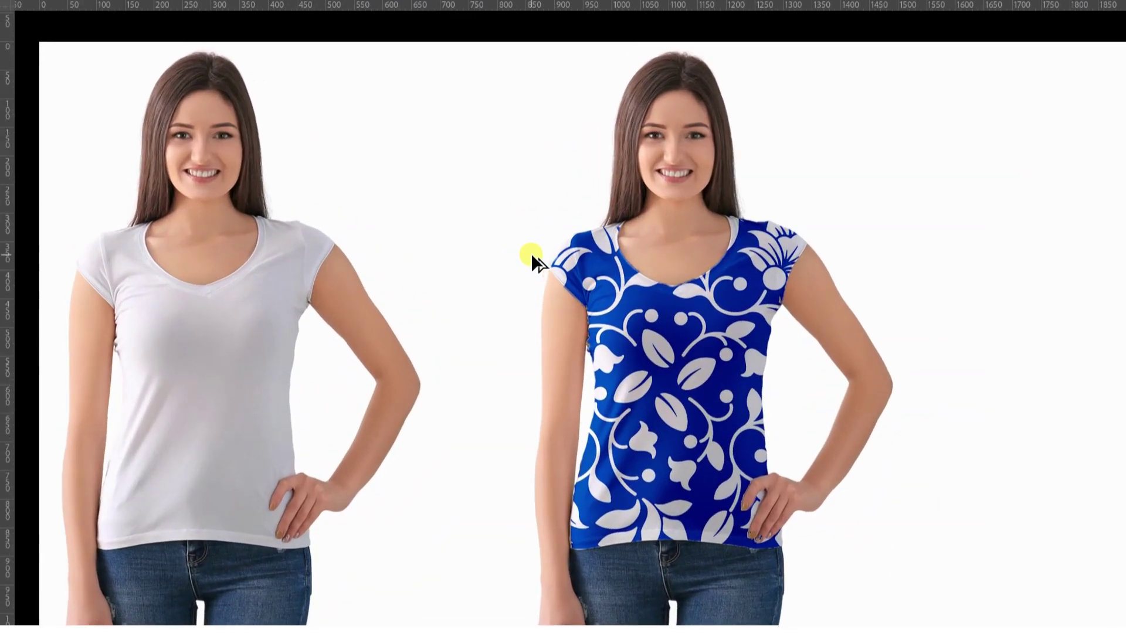
scroll(531, 254, up, 1)
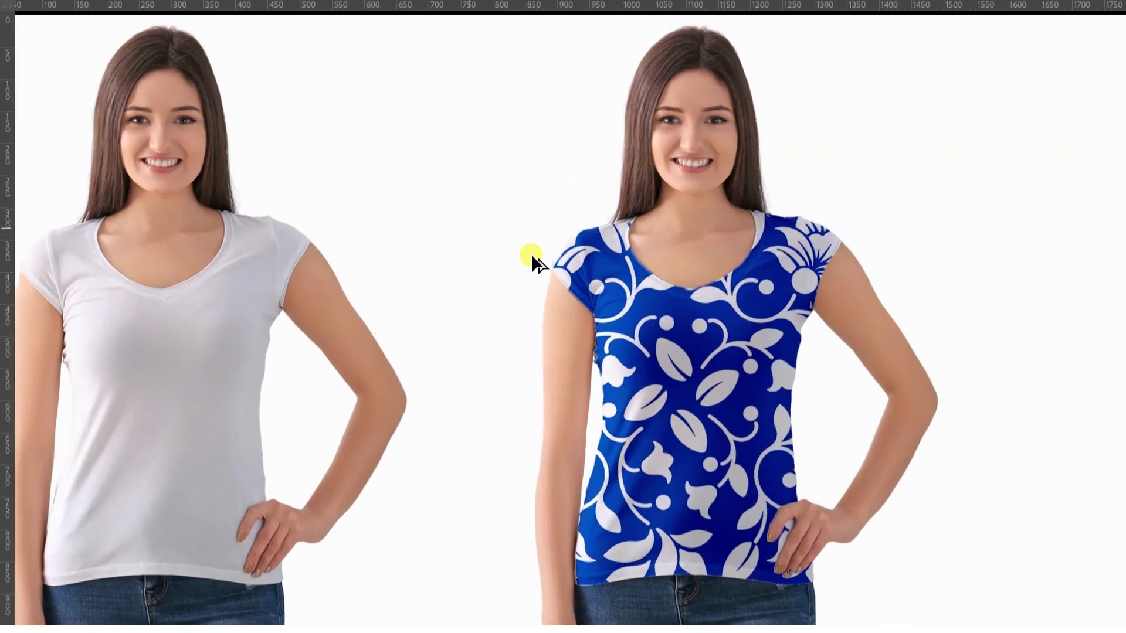
scroll(532, 255, down, 1)
scroll(531, 256, down, 1)
scroll(531, 256, down, 1)
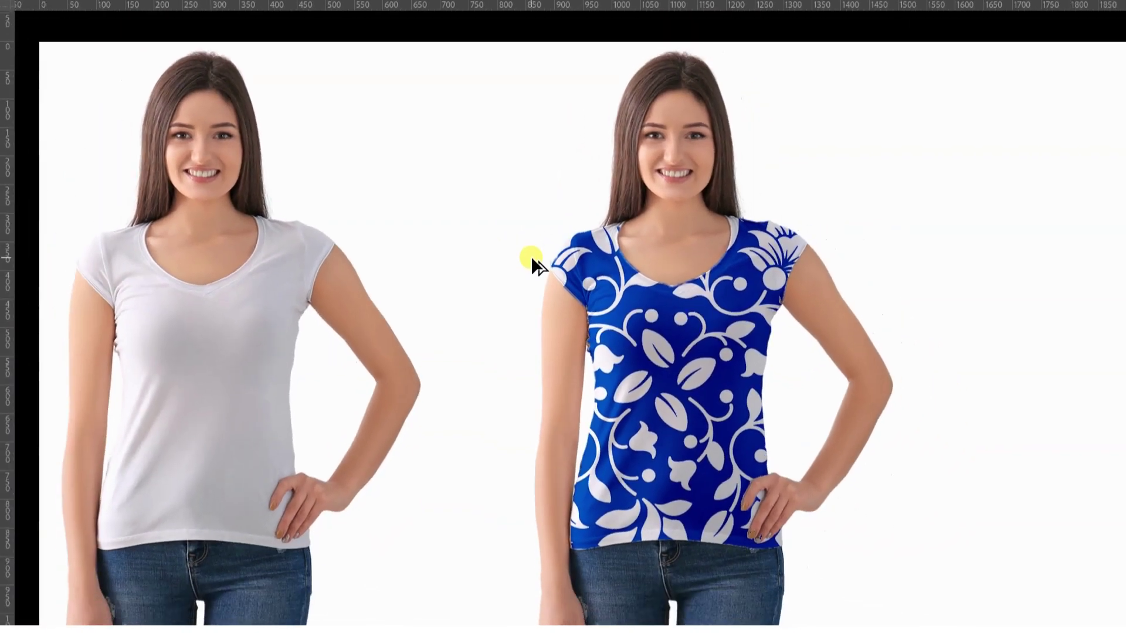
scroll(532, 255, down, 2)
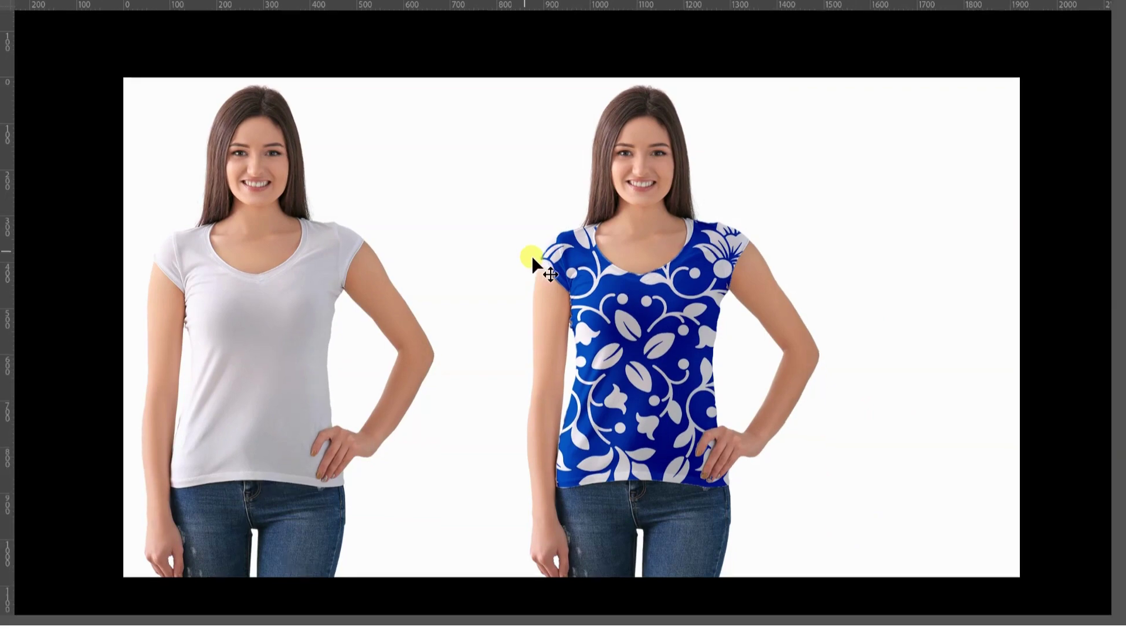
scroll(540, 258, up, 1)
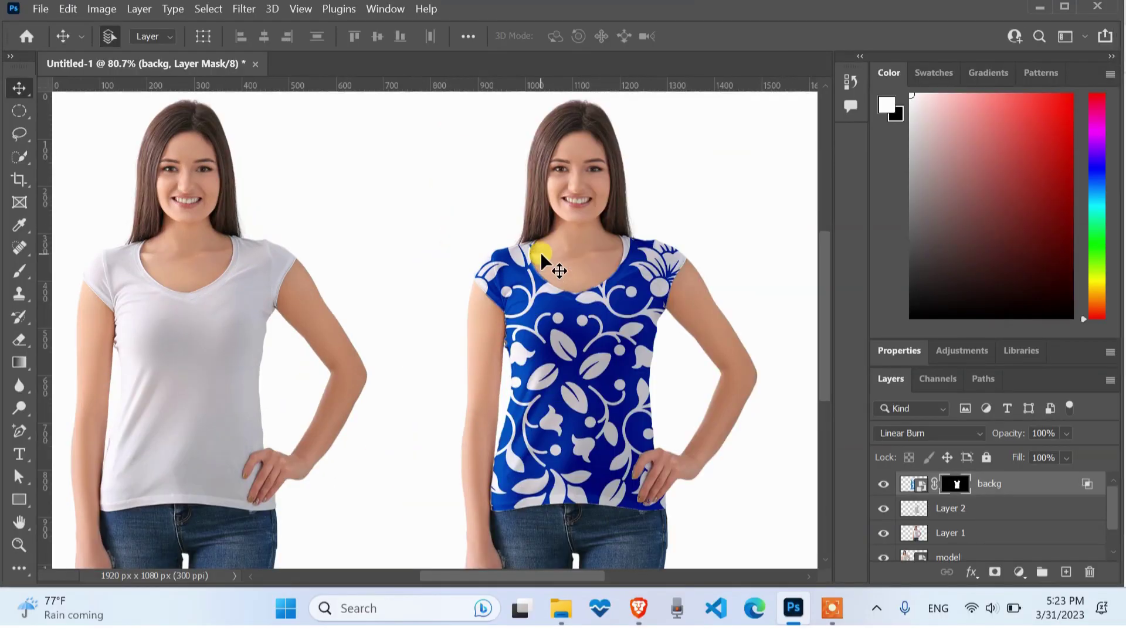